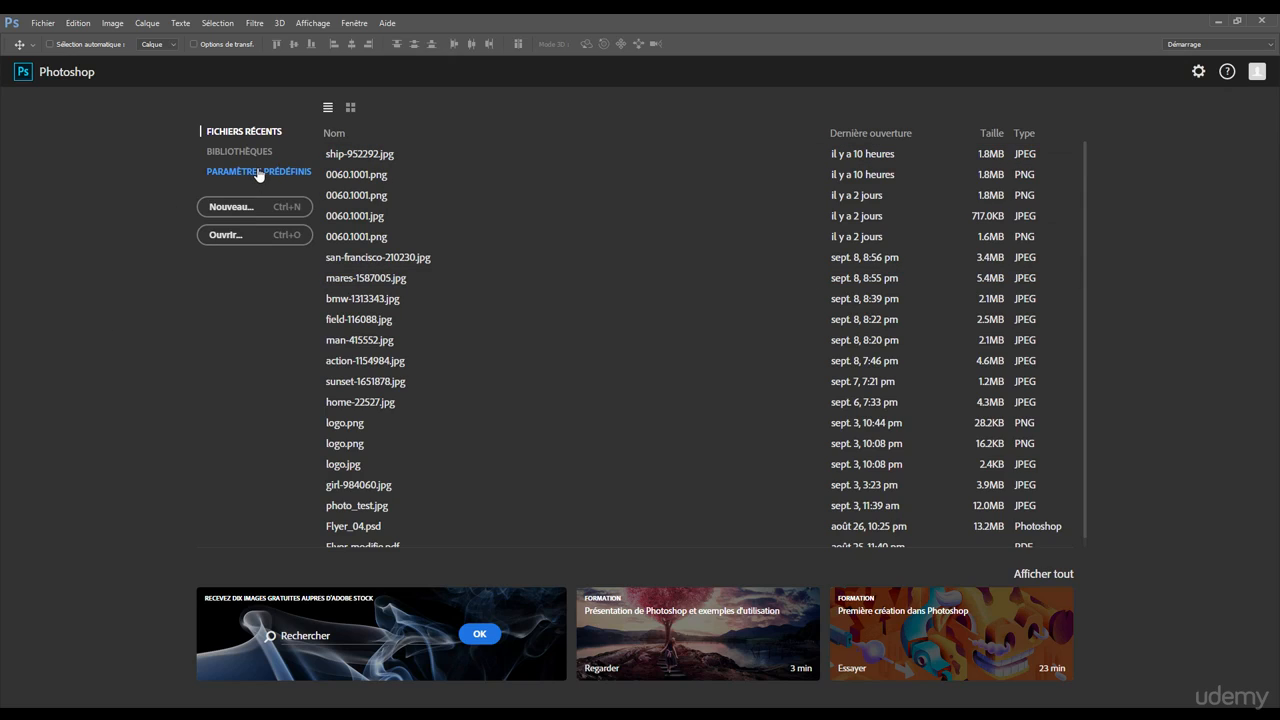
Step: Look through the start screen's libraries, document presets and full list of learning content, and return to the recent files
left_click(228, 153)
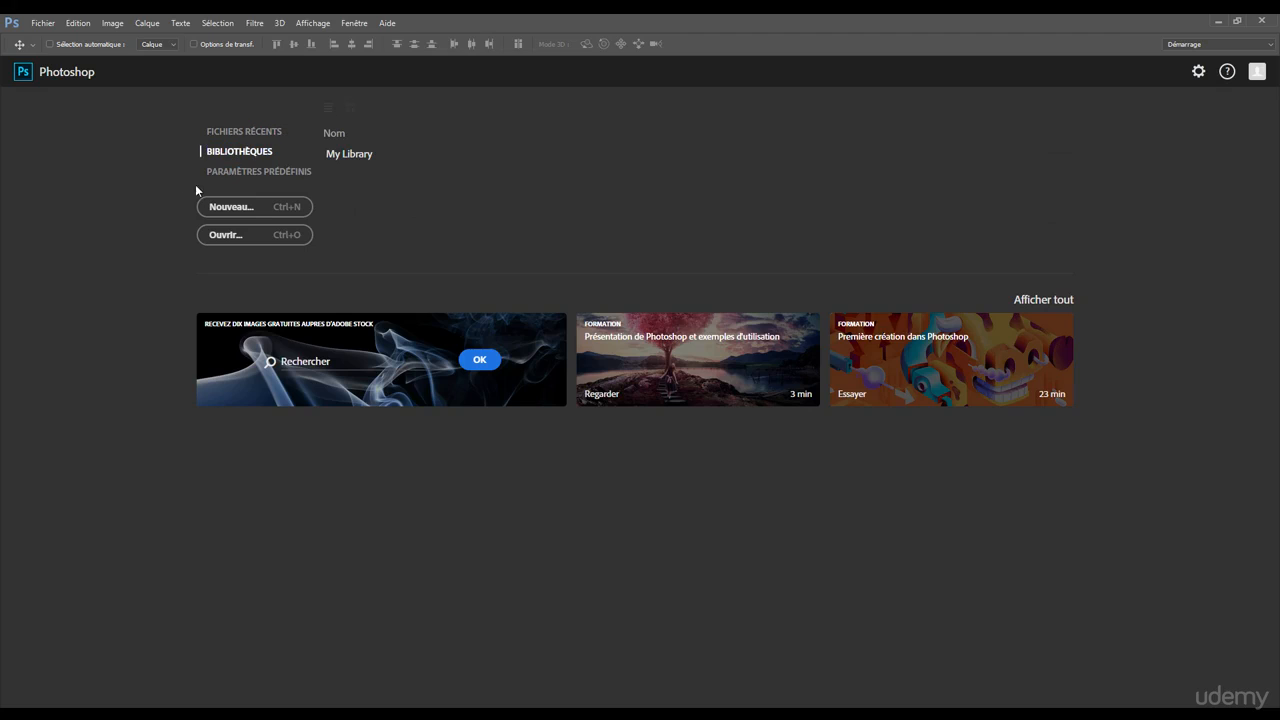
left_click(270, 176)
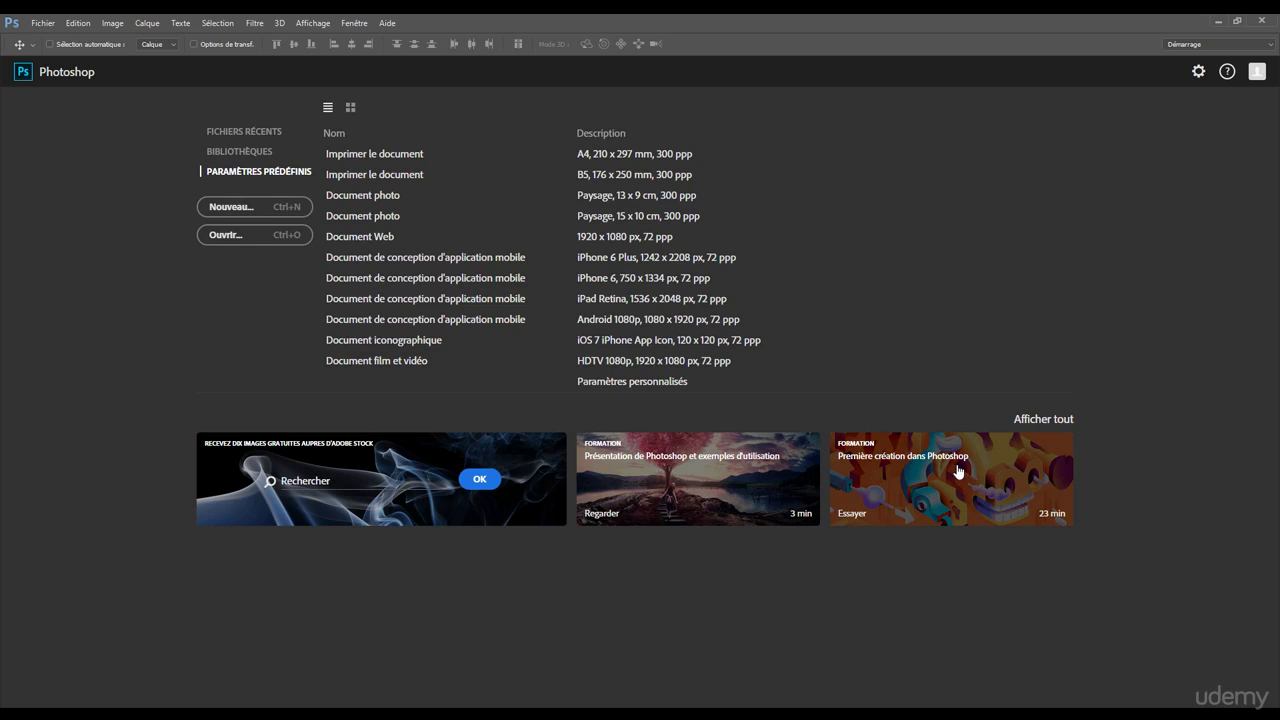
left_click(1040, 428)
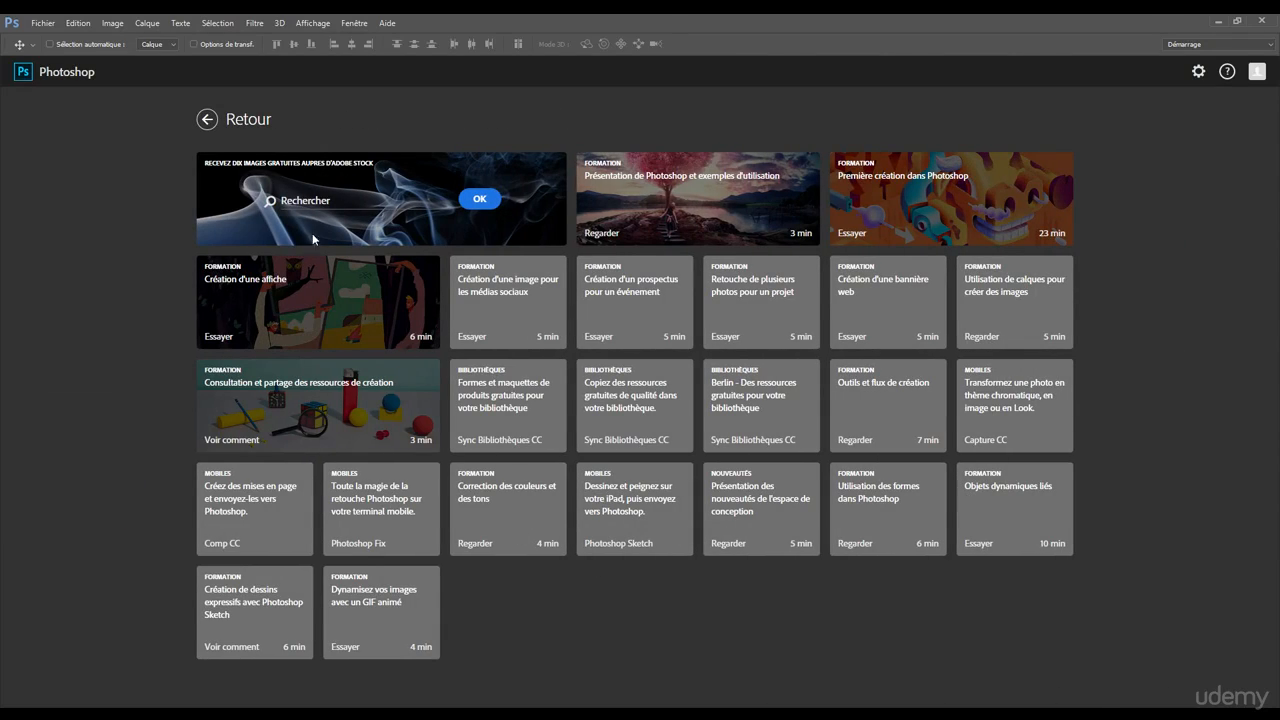
left_click(210, 123)
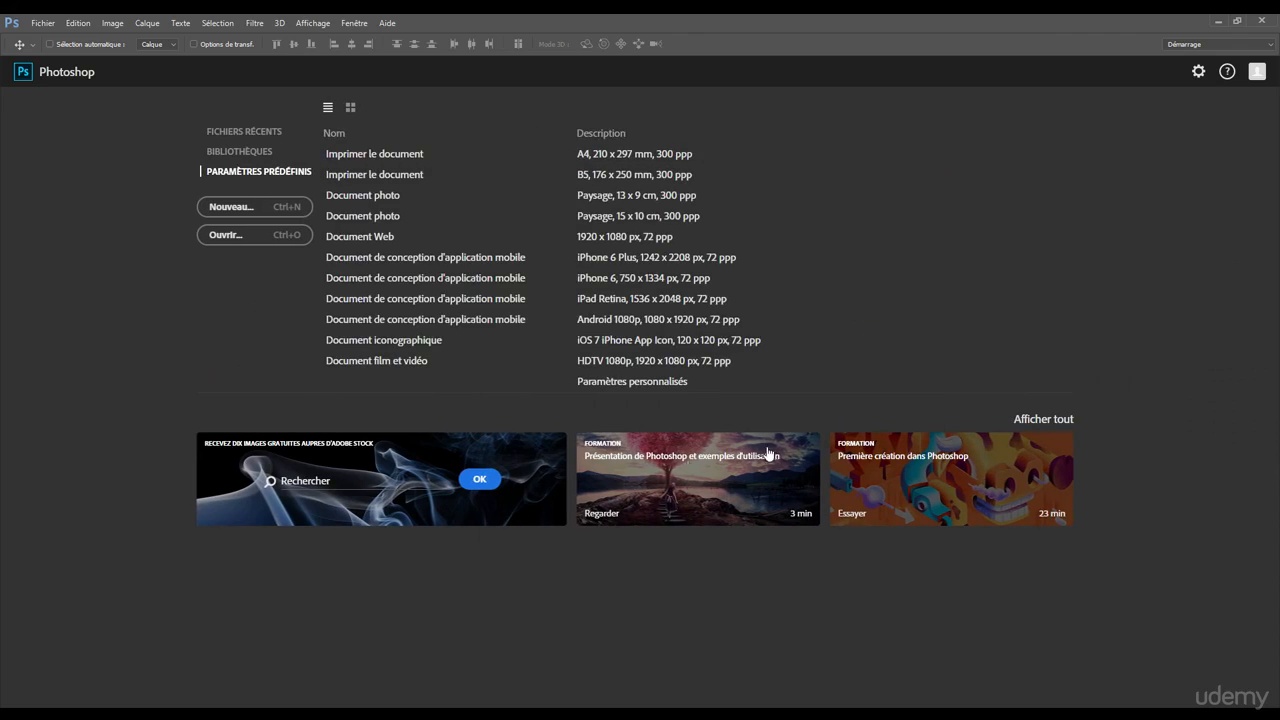
left_click(269, 137)
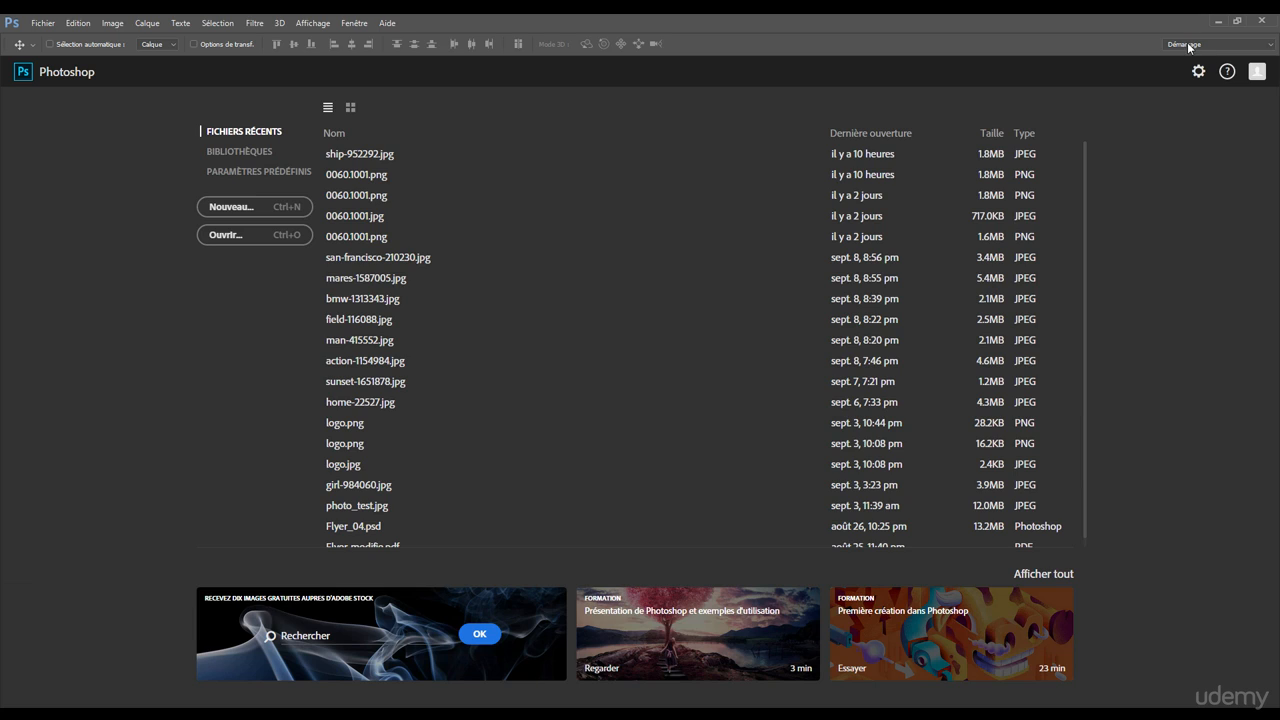
Step: Switch to the Les indispensables workspace and return to the Démarrage workspace
left_click(1226, 44)
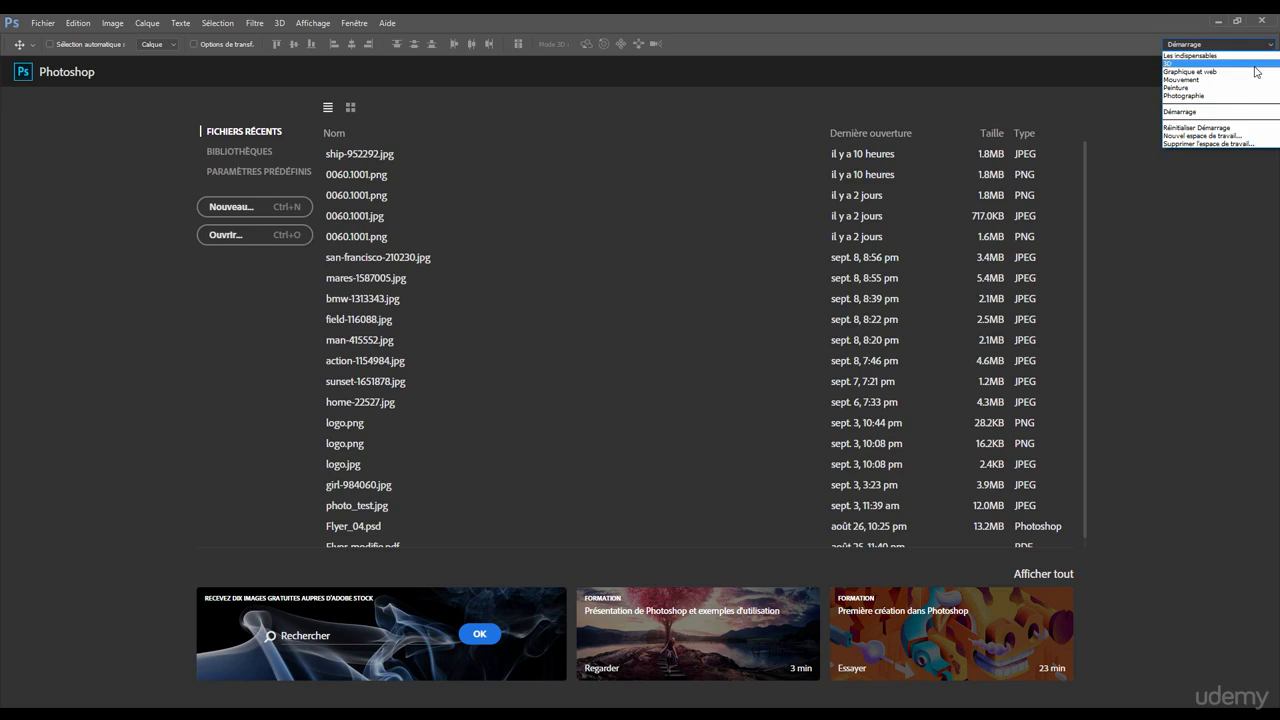
left_click(1183, 56)
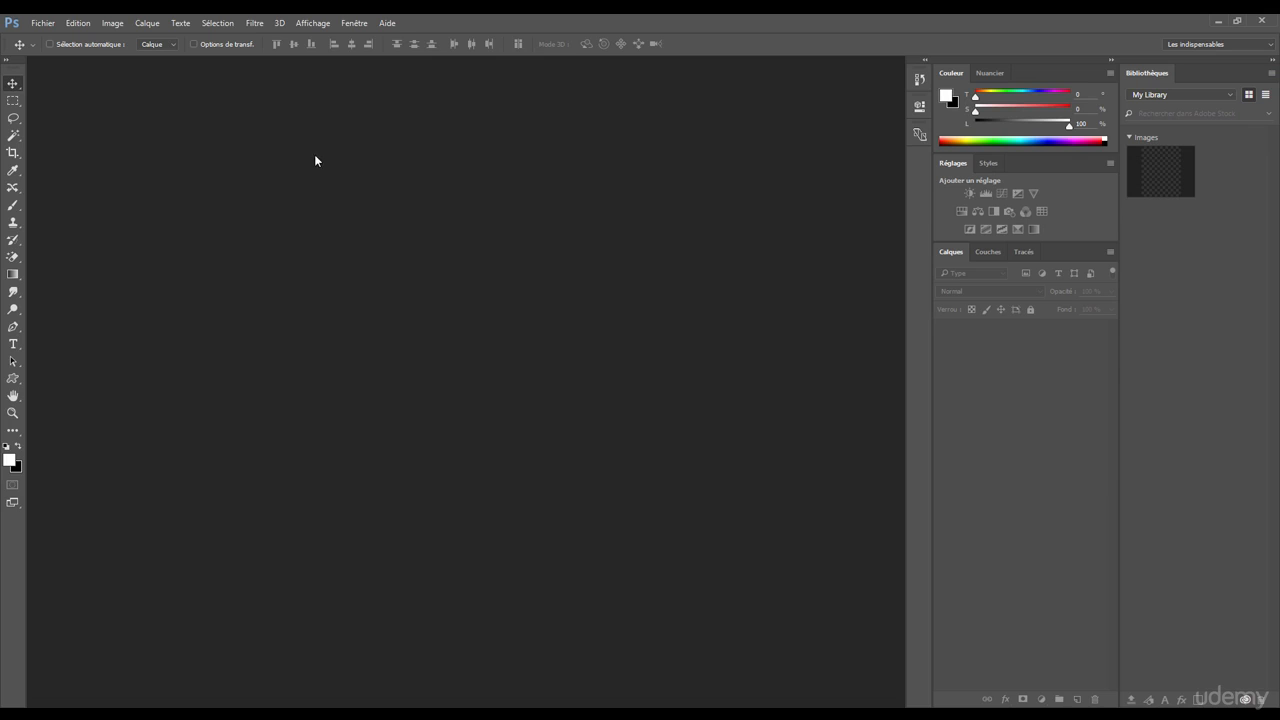
left_click(353, 24)
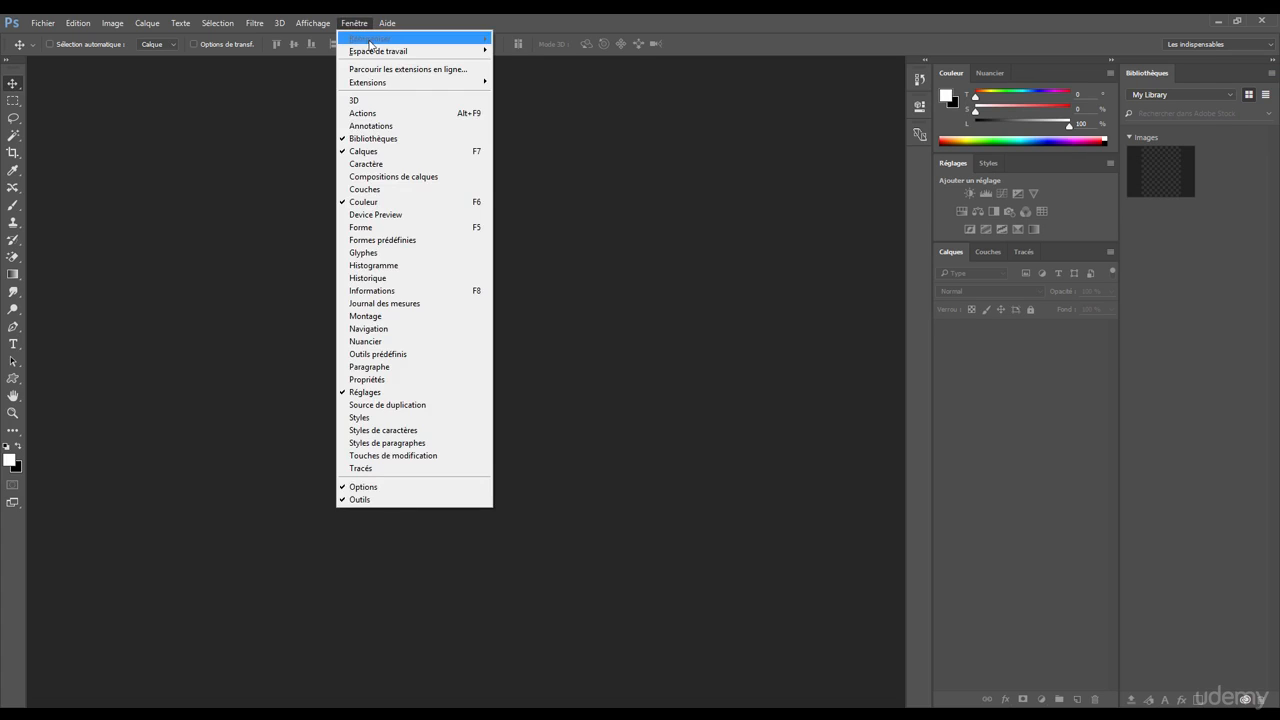
mouse_move(373, 55)
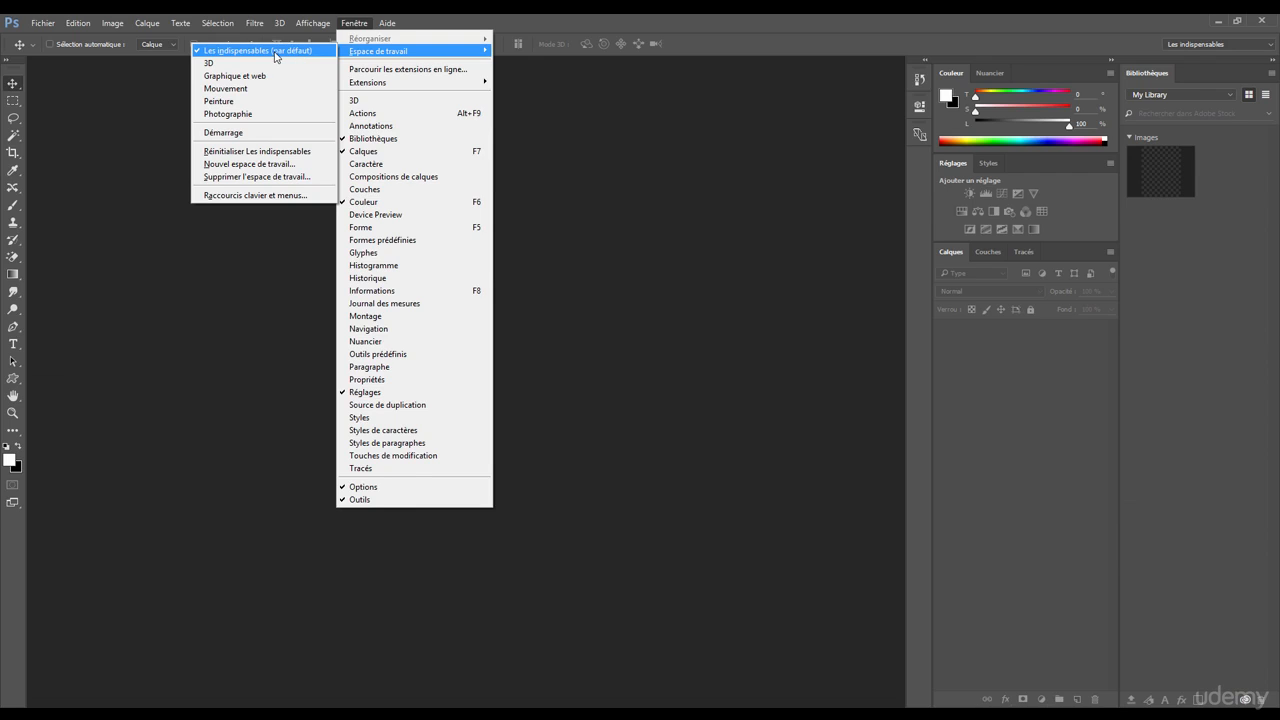
left_click(223, 133)
Step: Switch to the Peinture workspace and save its layout as a new workspace named Udemy
left_click(355, 23)
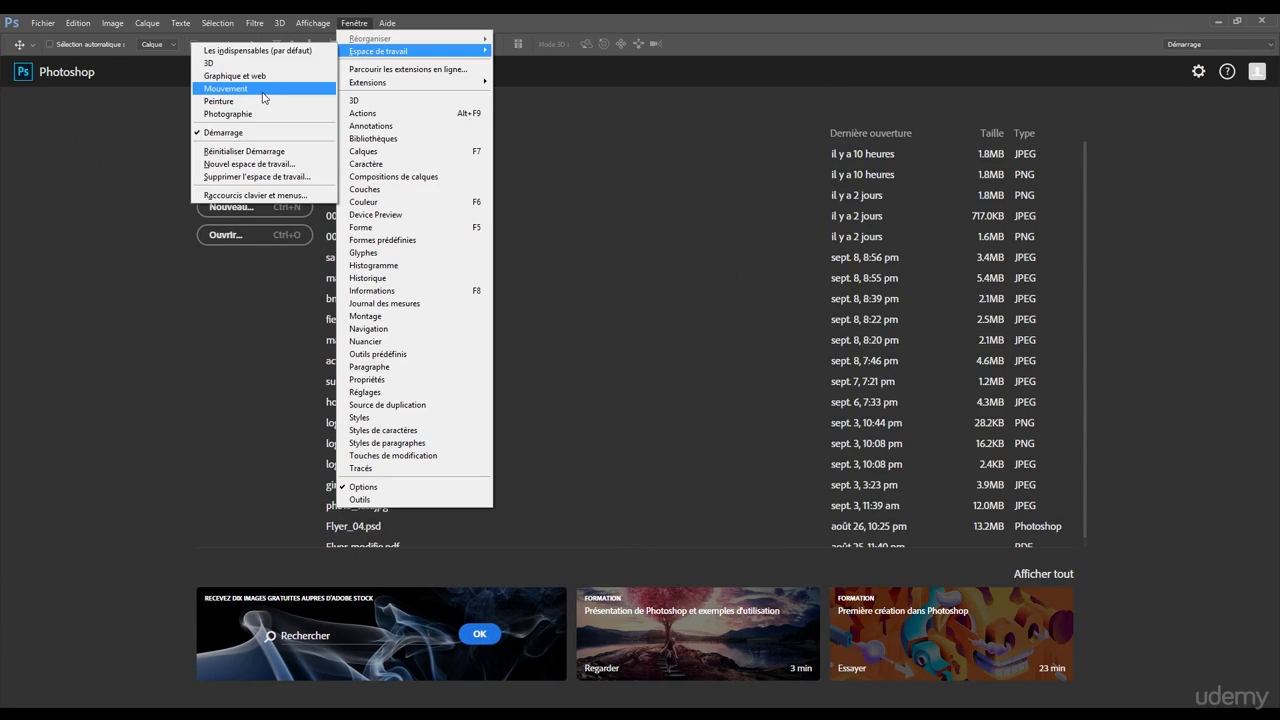
left_click(257, 103)
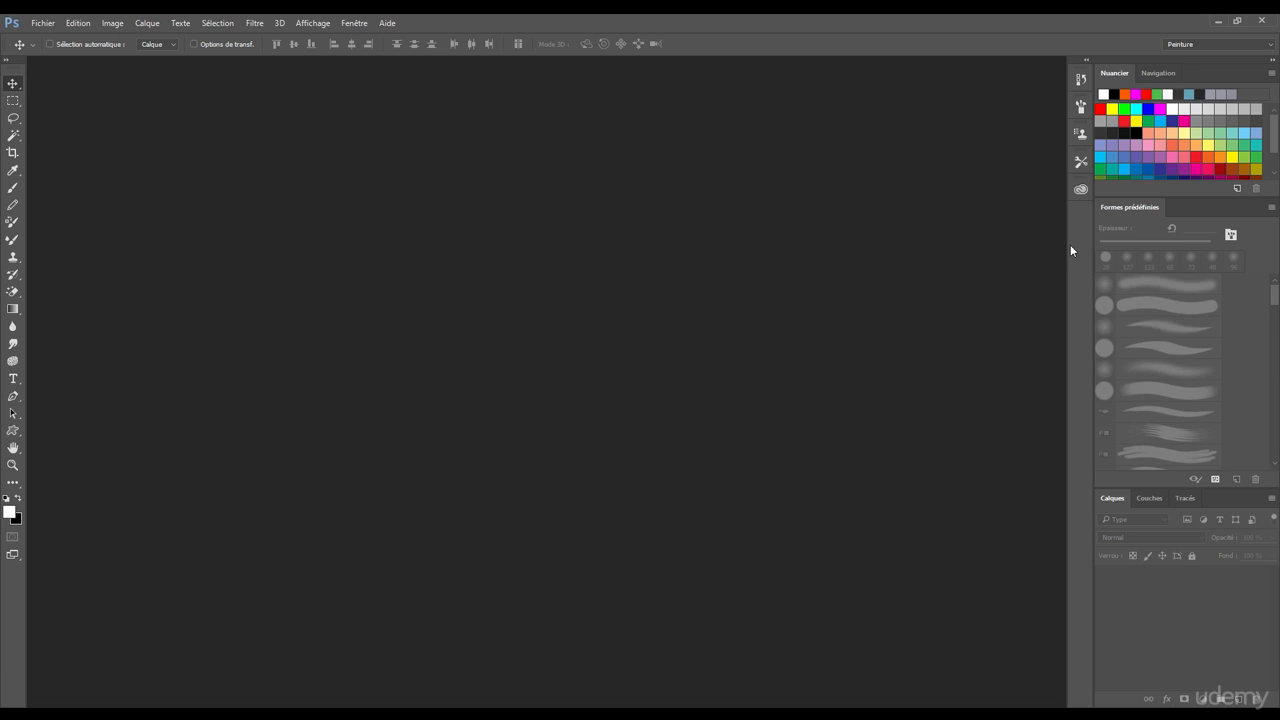
left_click(353, 24)
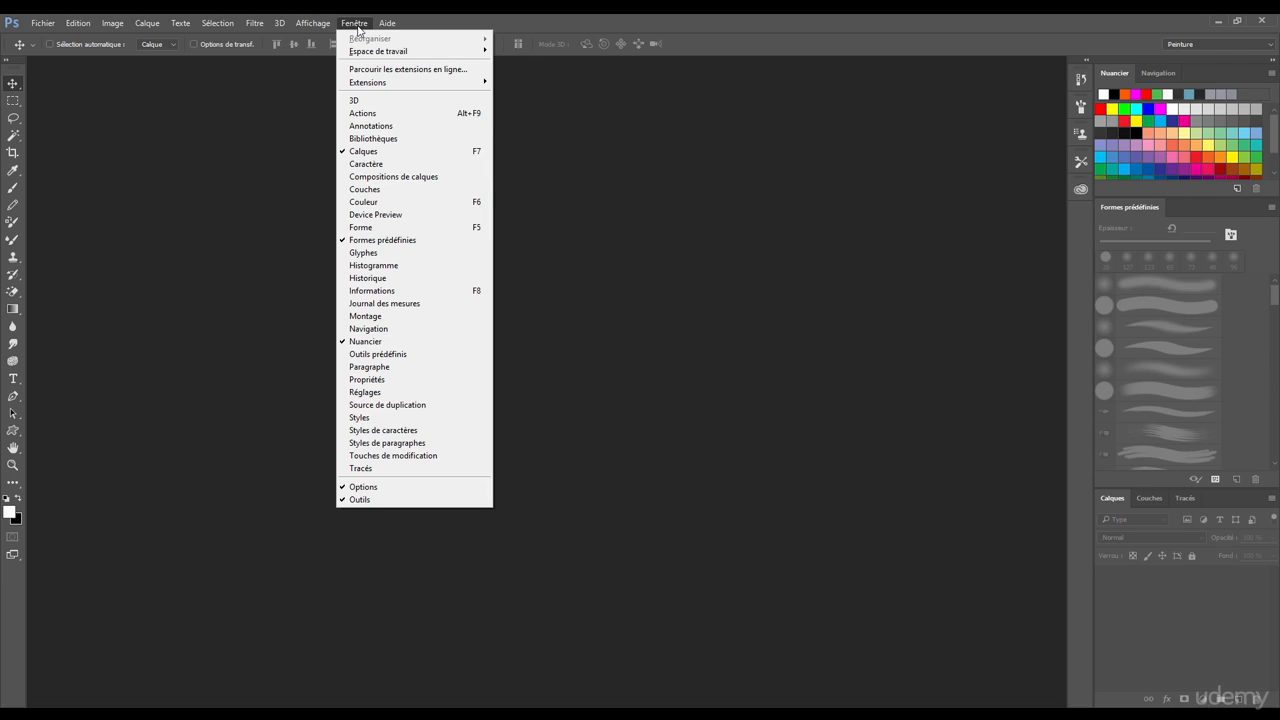
mouse_move(367, 55)
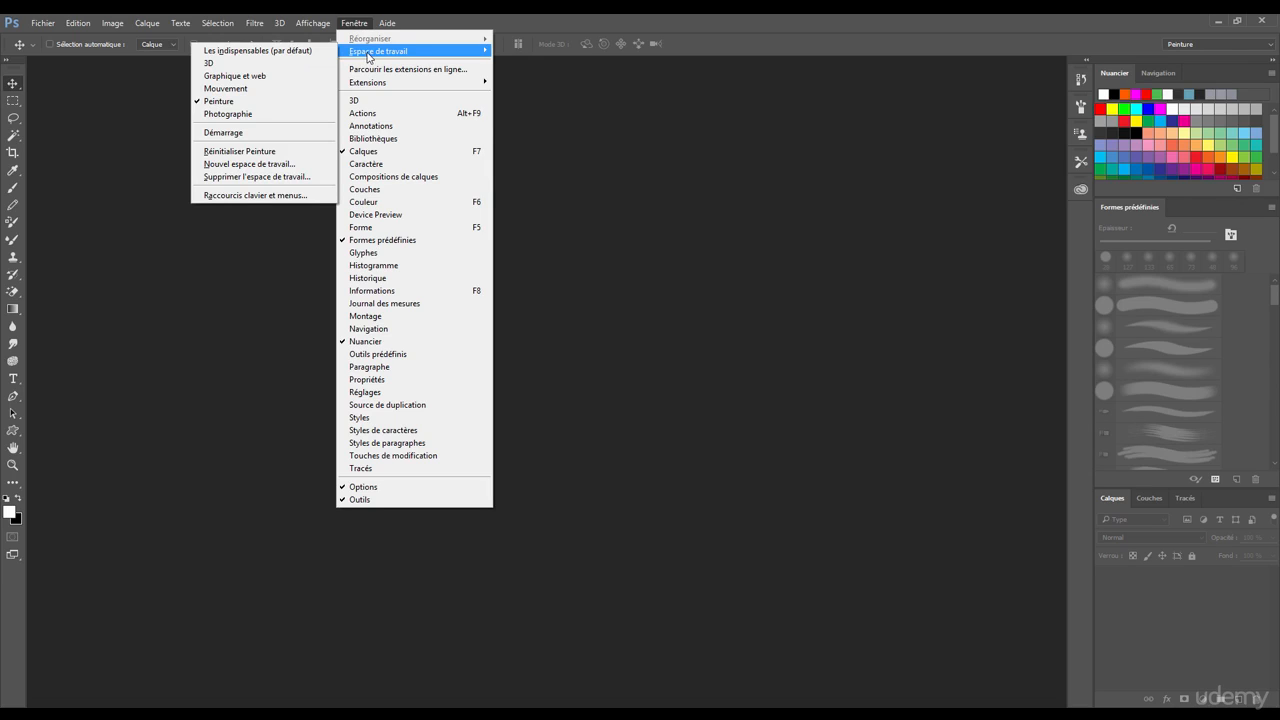
left_click(254, 166)
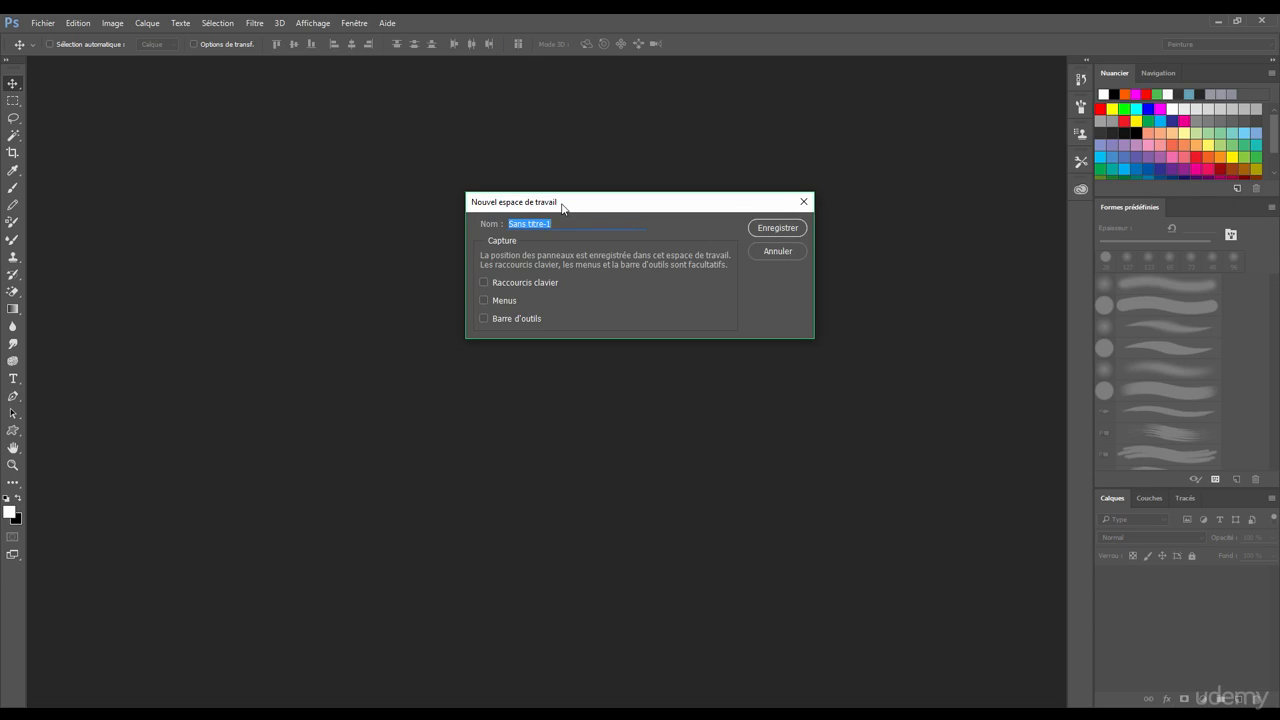
left_click_drag(563, 201, 535, 199)
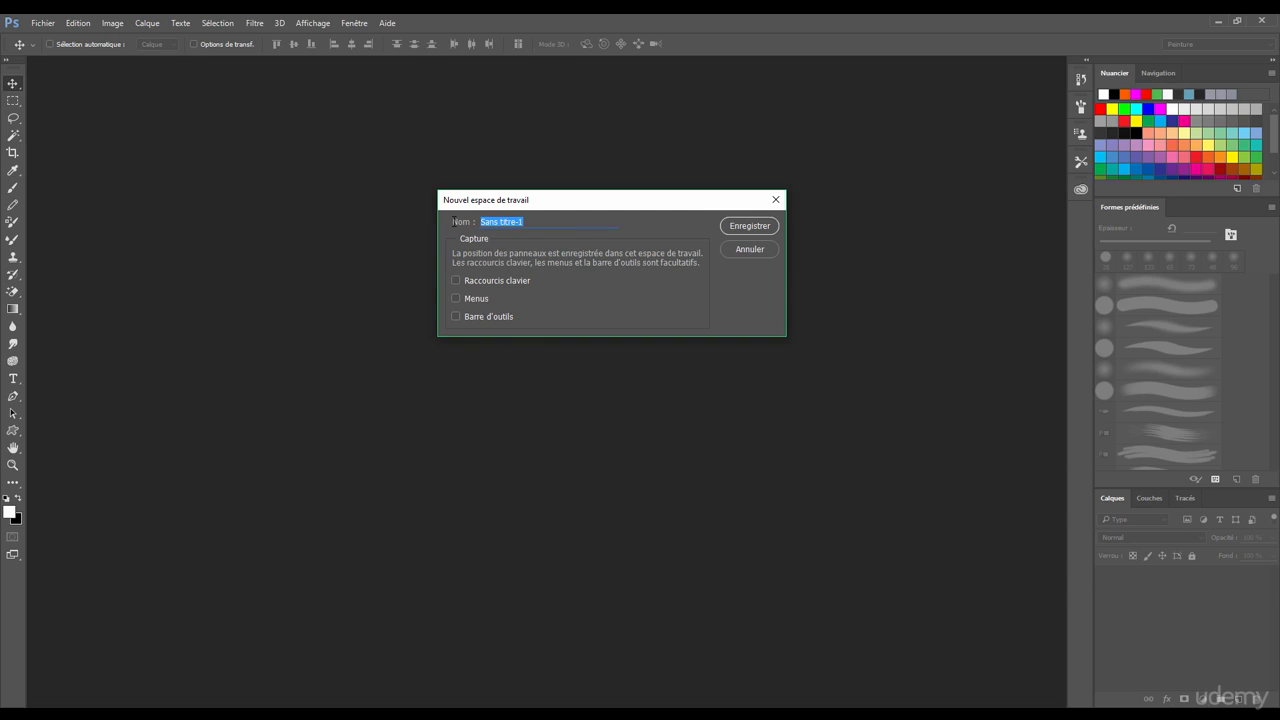
type("Udemy")
left_click(748, 226)
Step: Switch to the default Les indispensables workspace
left_click(354, 23)
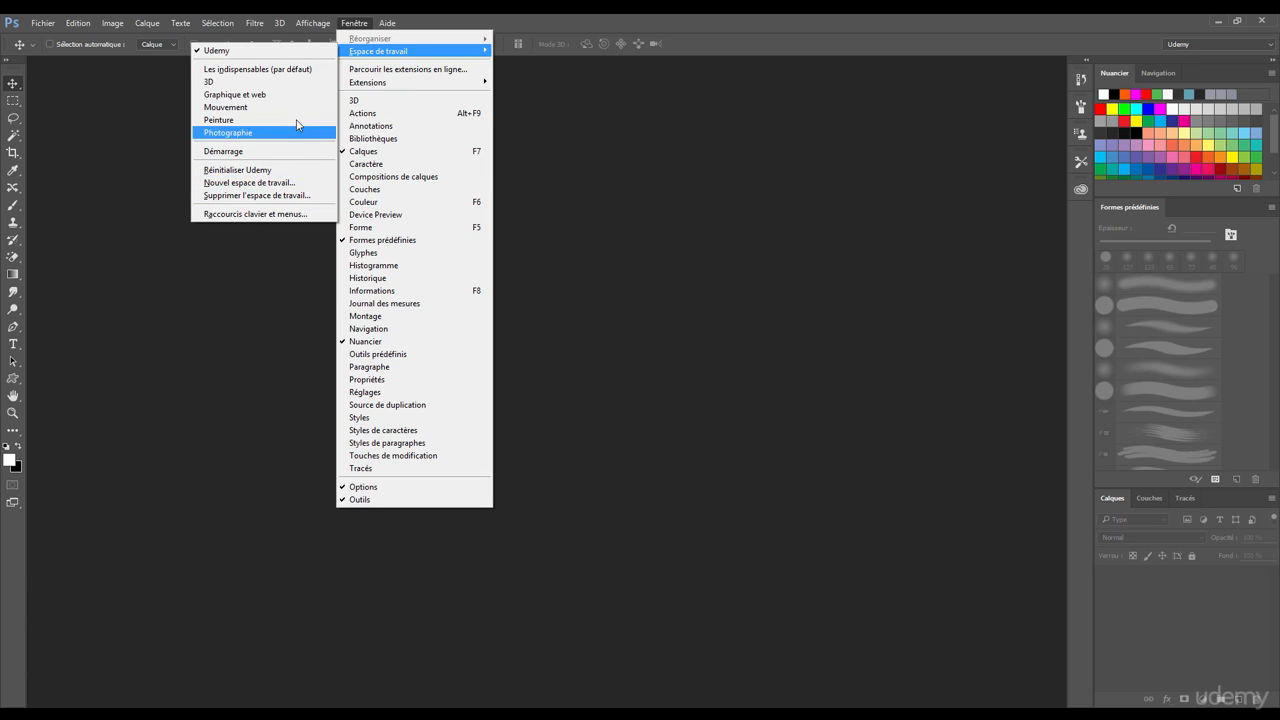
left_click(250, 70)
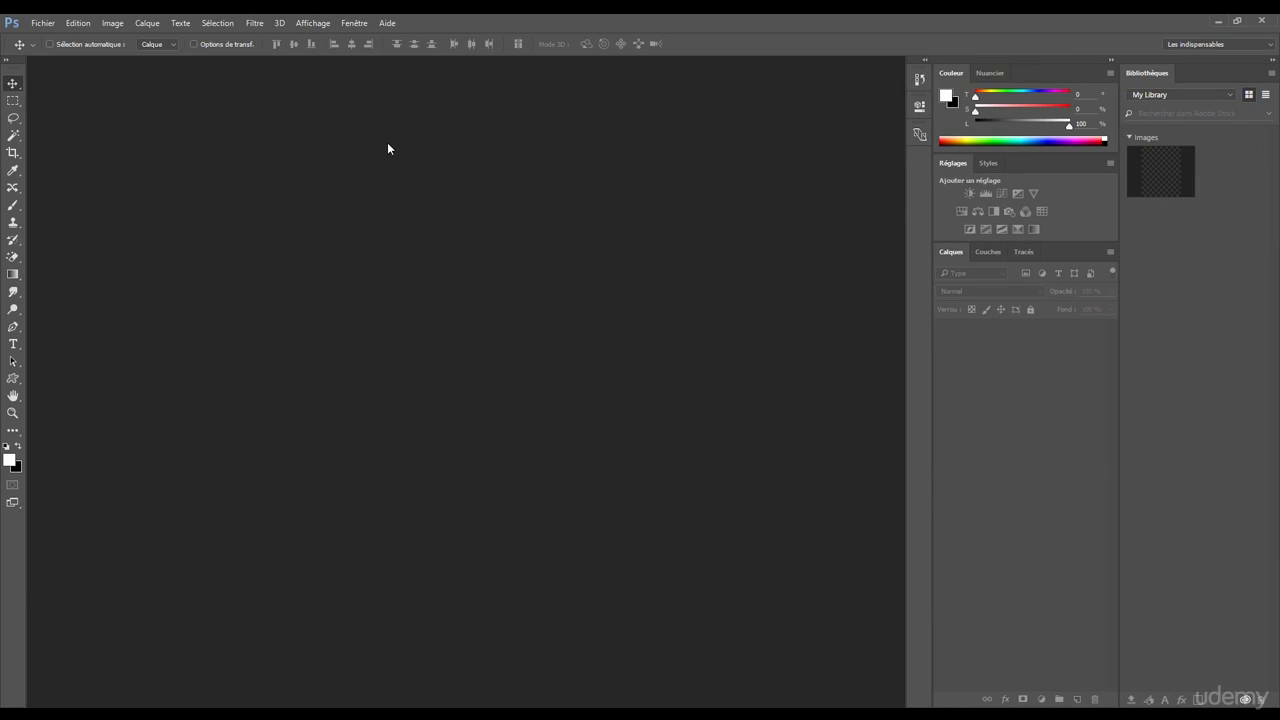
Step: Undock and close the Bibliothèques and Couleur panels, and reset the Les indispensables workspace to its original layout
left_click_drag(1141, 73, 444, 104)
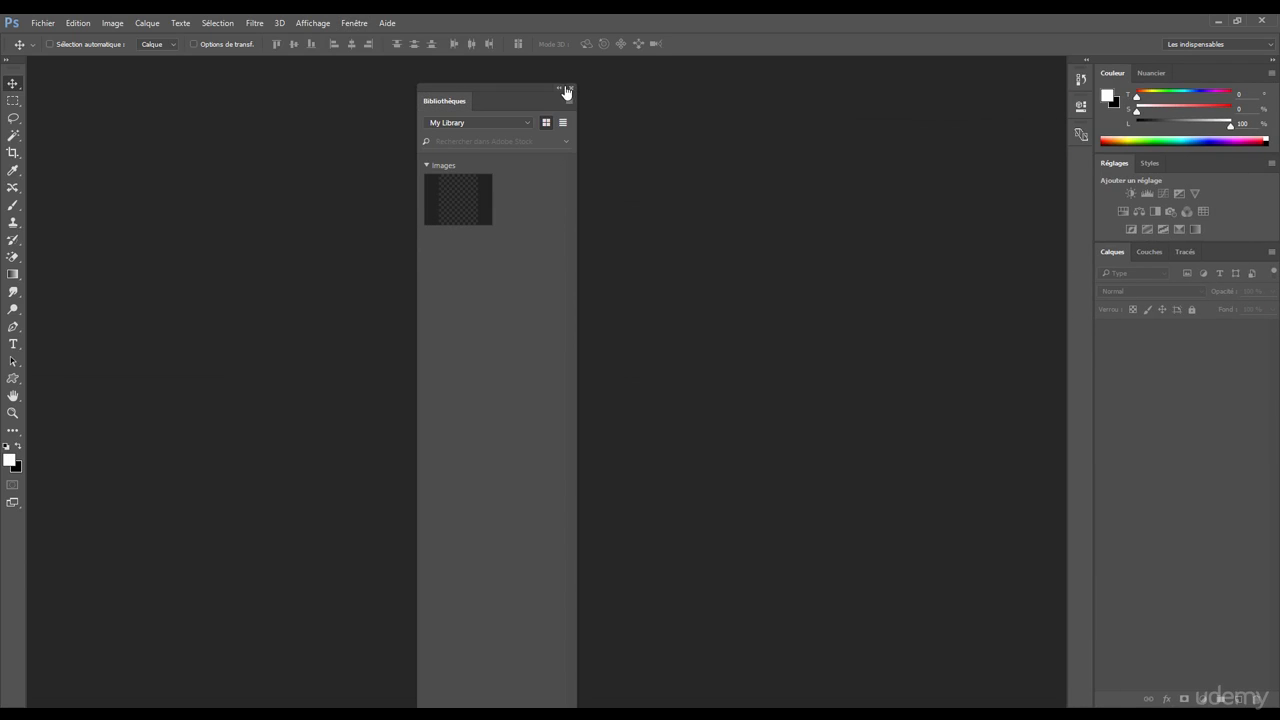
left_click(572, 88)
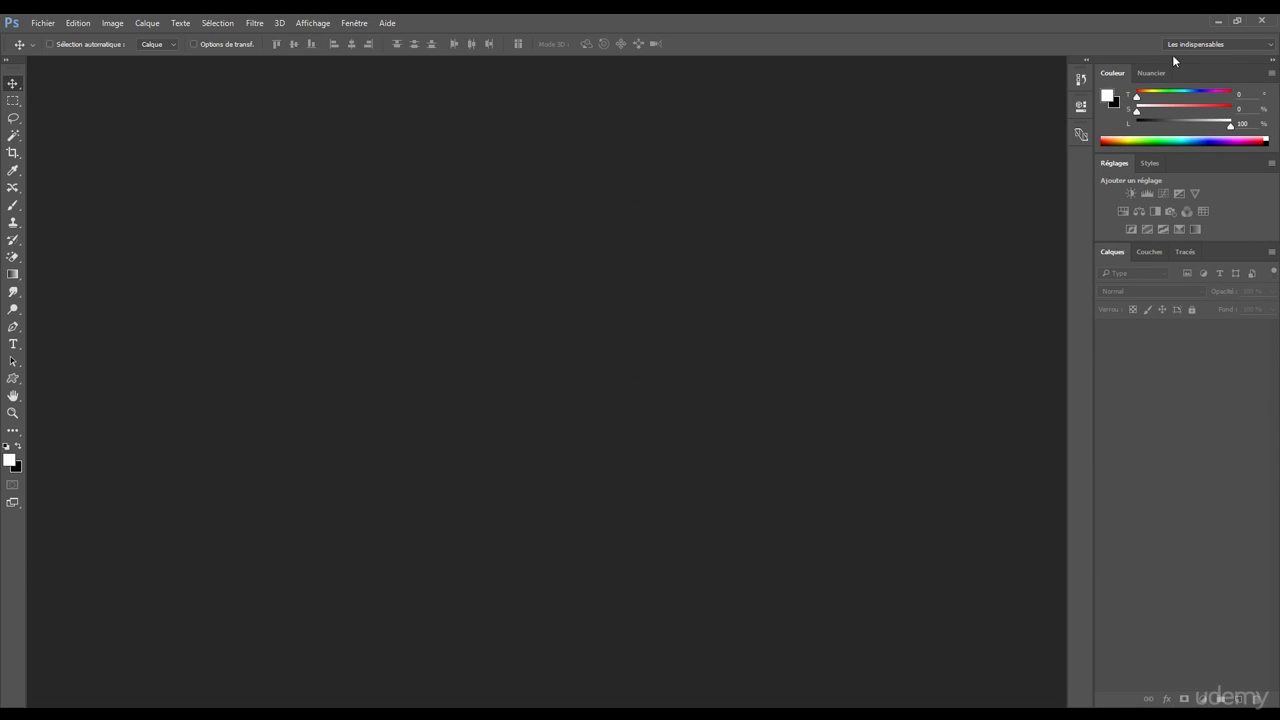
left_click_drag(1113, 73, 528, 112)
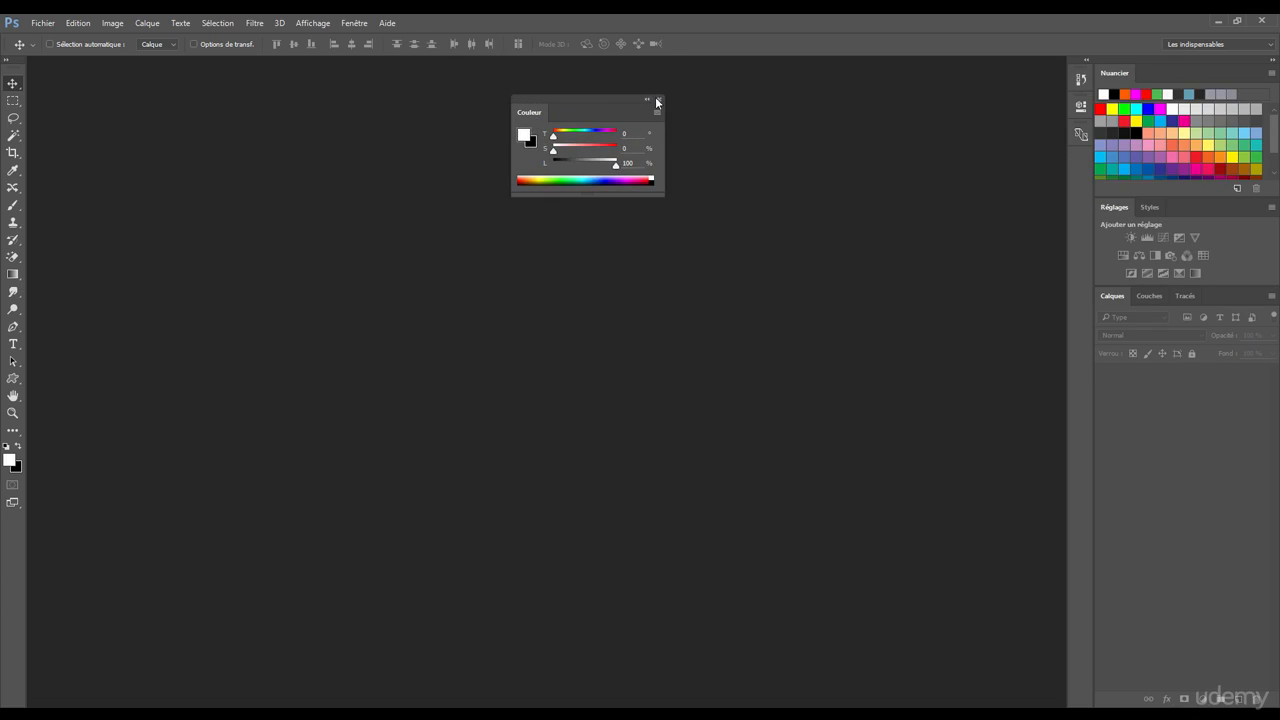
left_click(659, 99)
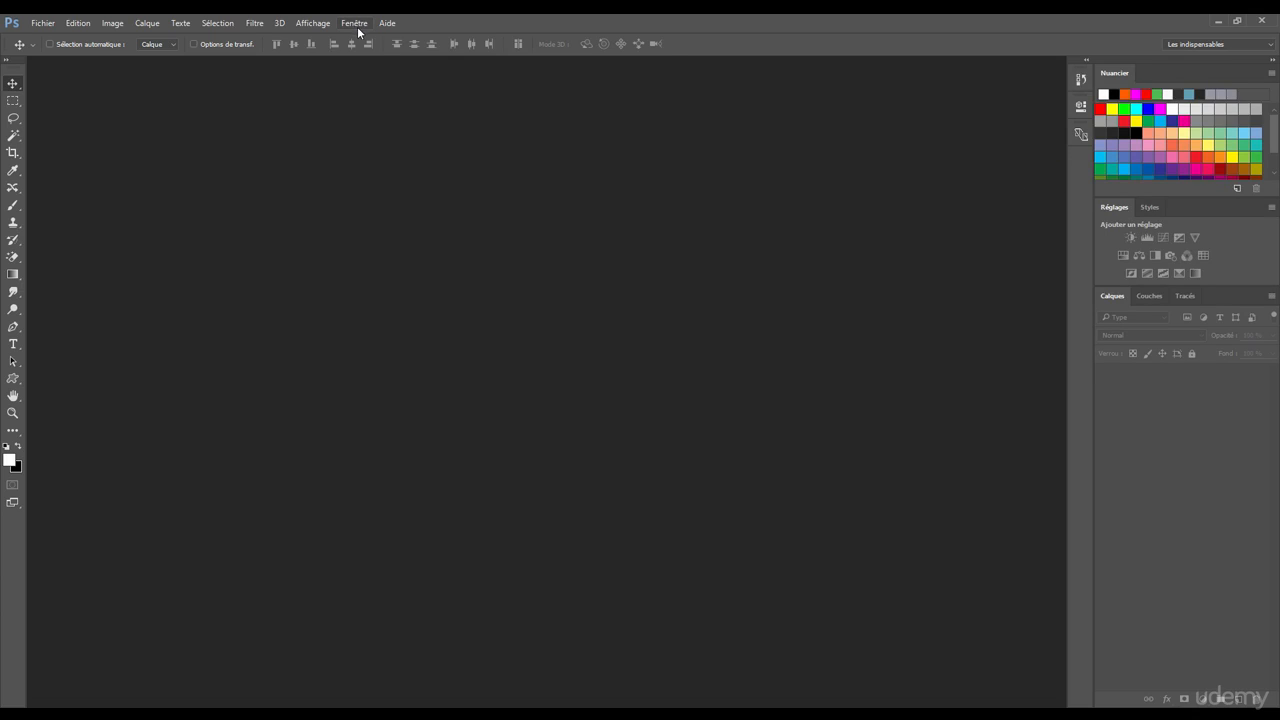
left_click(356, 24)
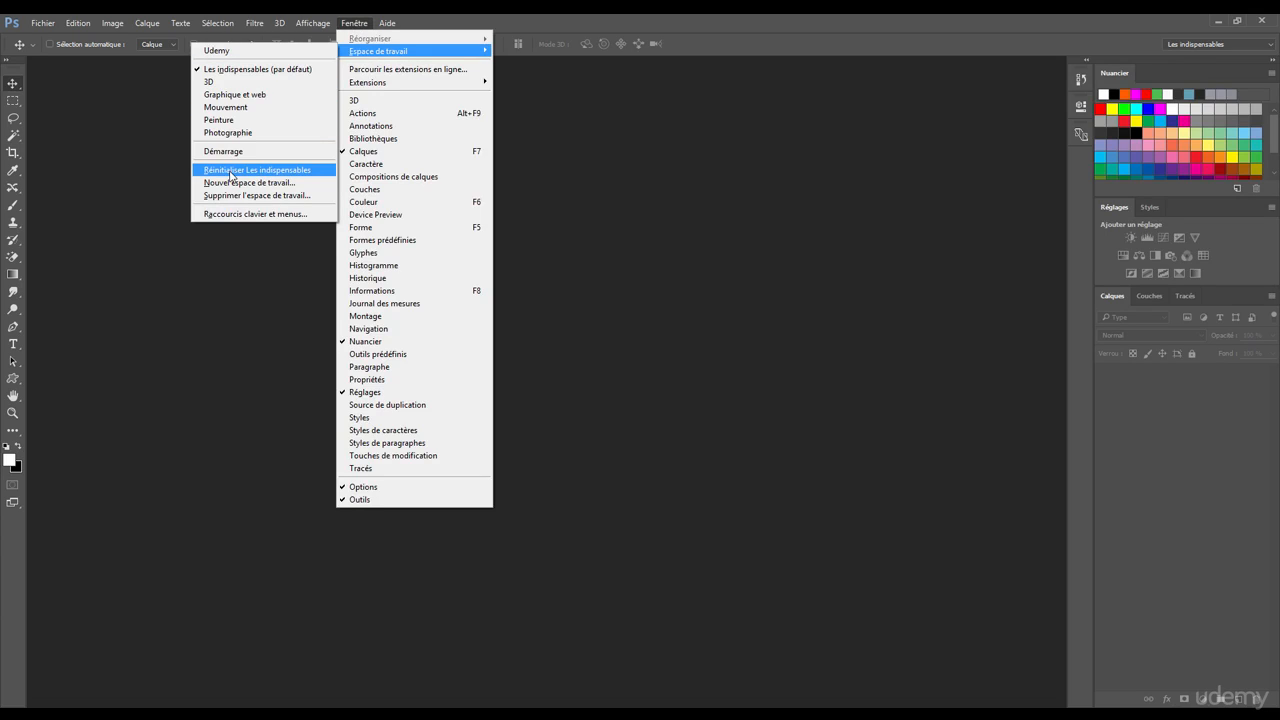
left_click(286, 175)
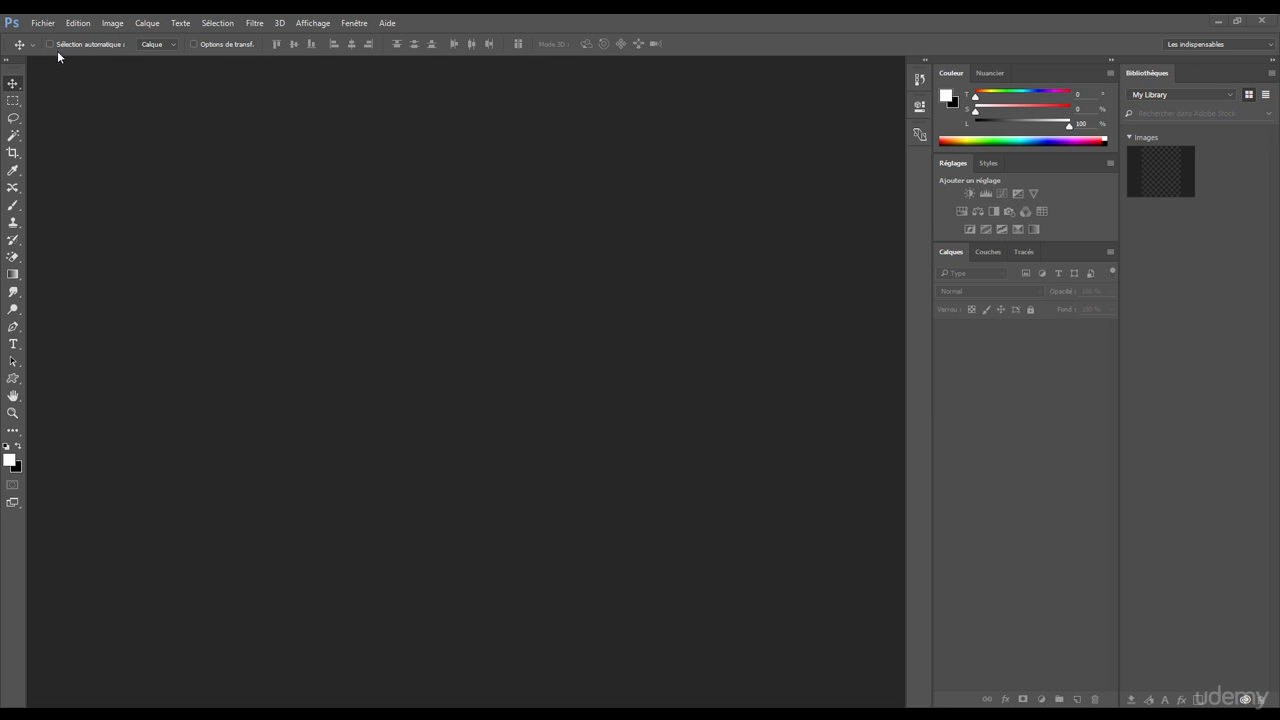
left_click(43, 23)
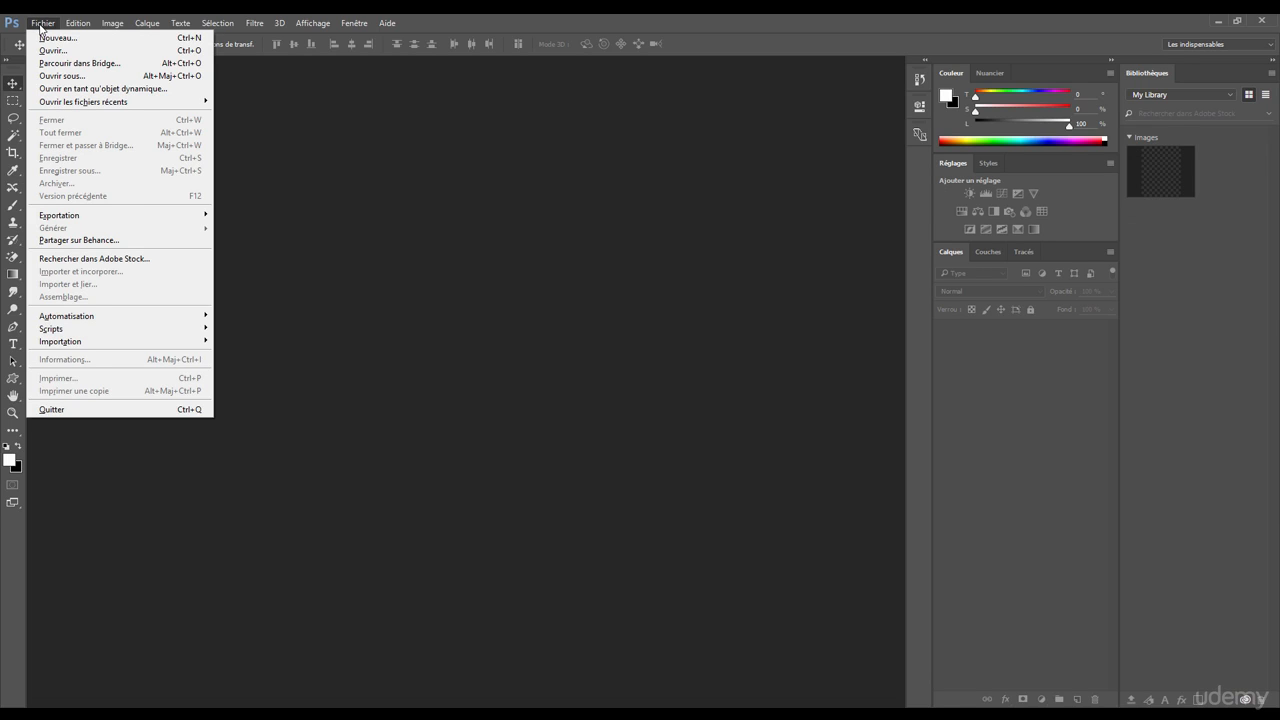
mouse_move(196, 29)
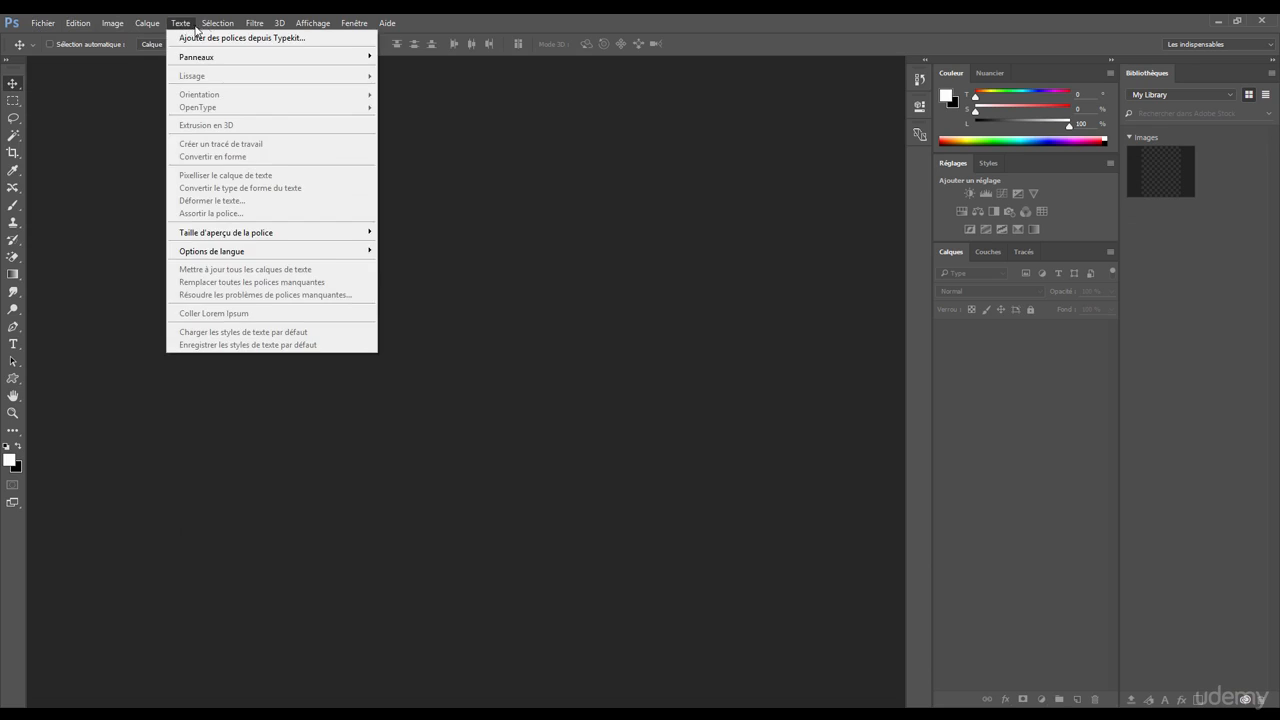
mouse_move(301, 25)
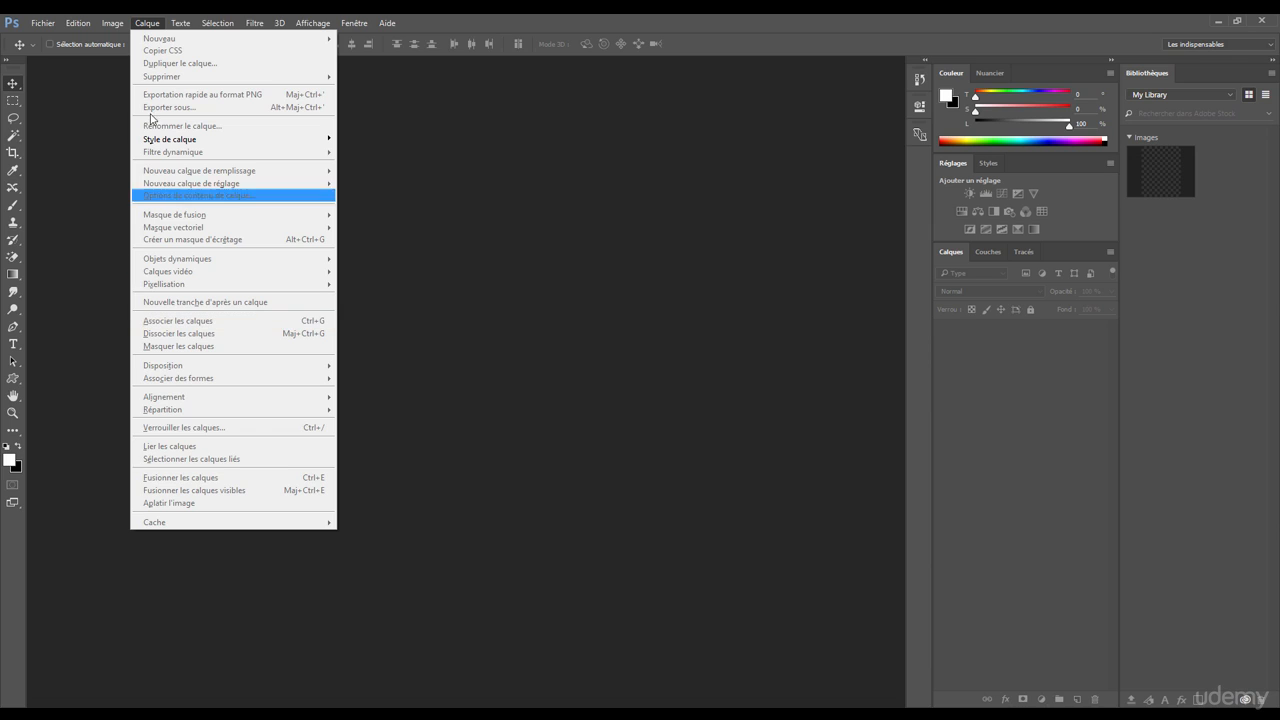
left_click(96, 62)
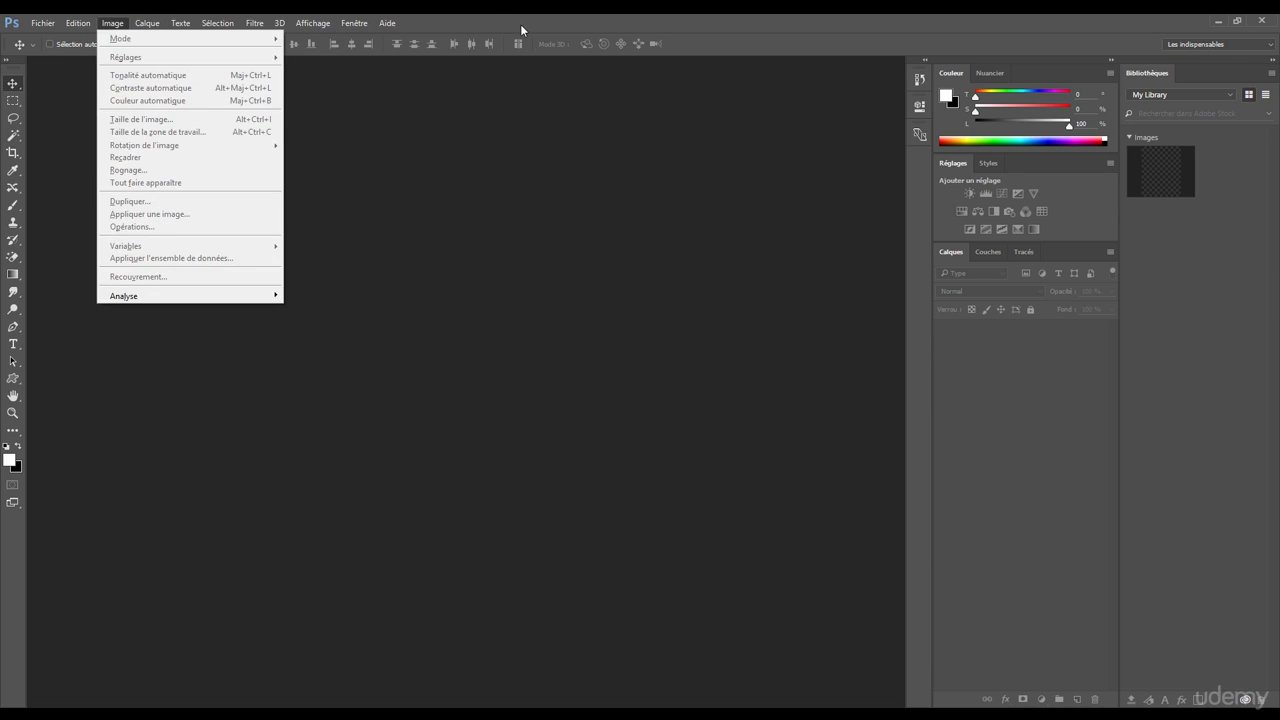
left_click(485, 38)
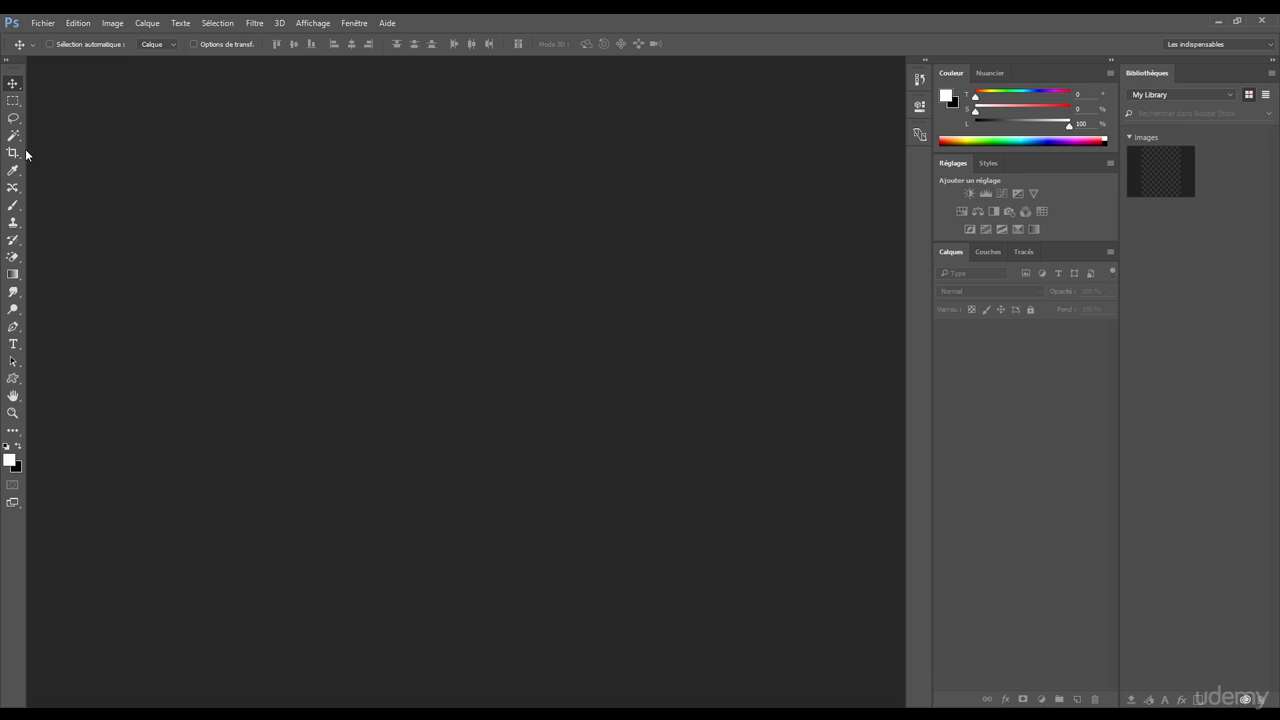
Step: Activate the Brush tool to view its options and return to the Move tool
left_click(11, 206)
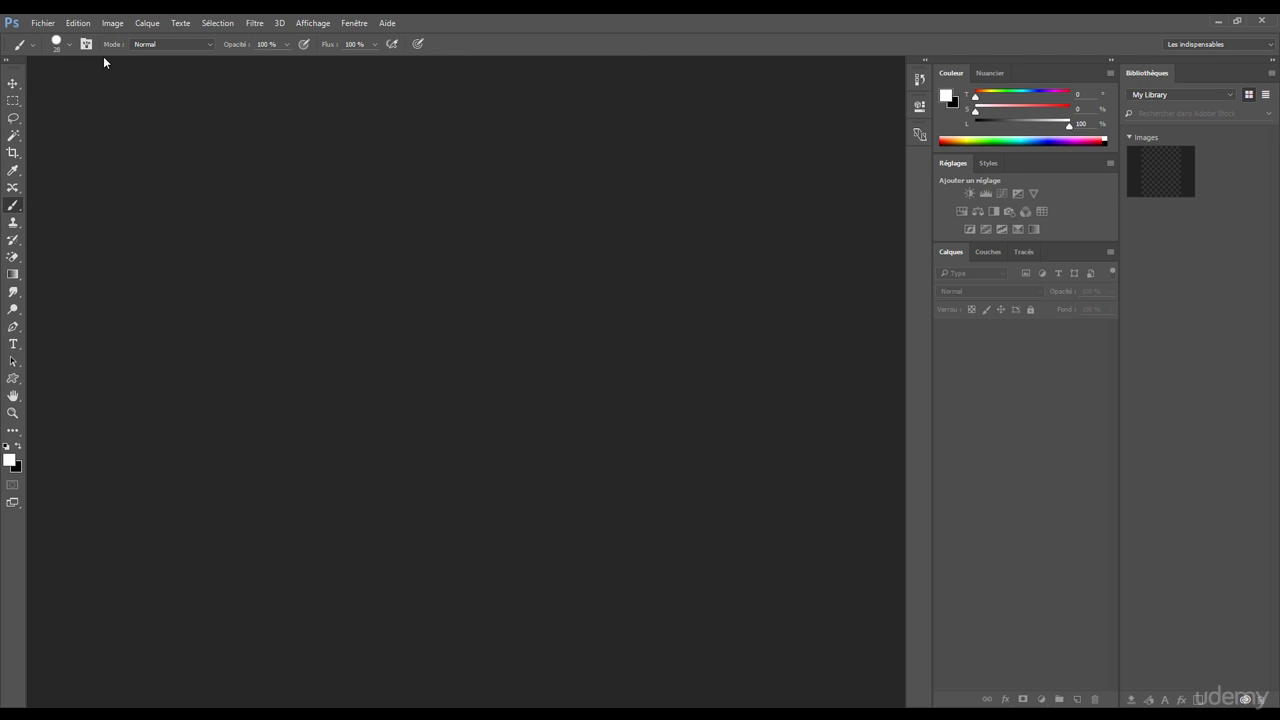
left_click(12, 86)
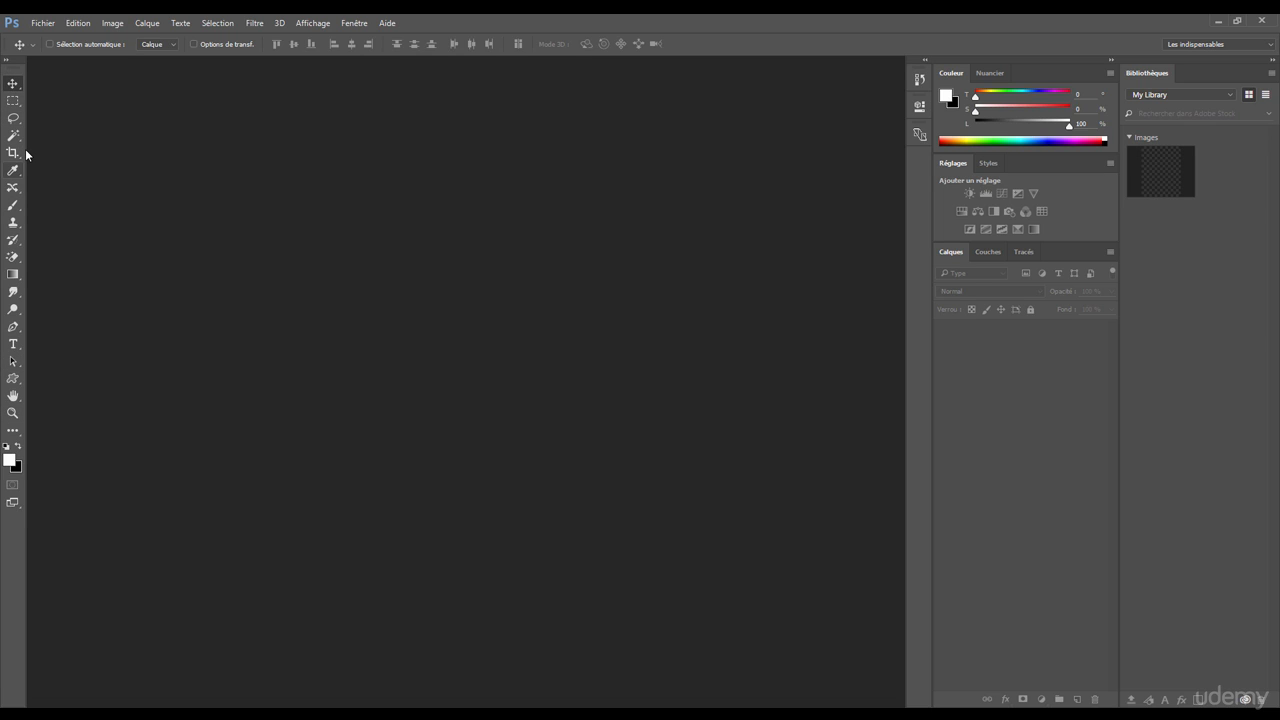
Step: Expand the tool palette to two columns and restore it to a single docked column
left_click(7, 61)
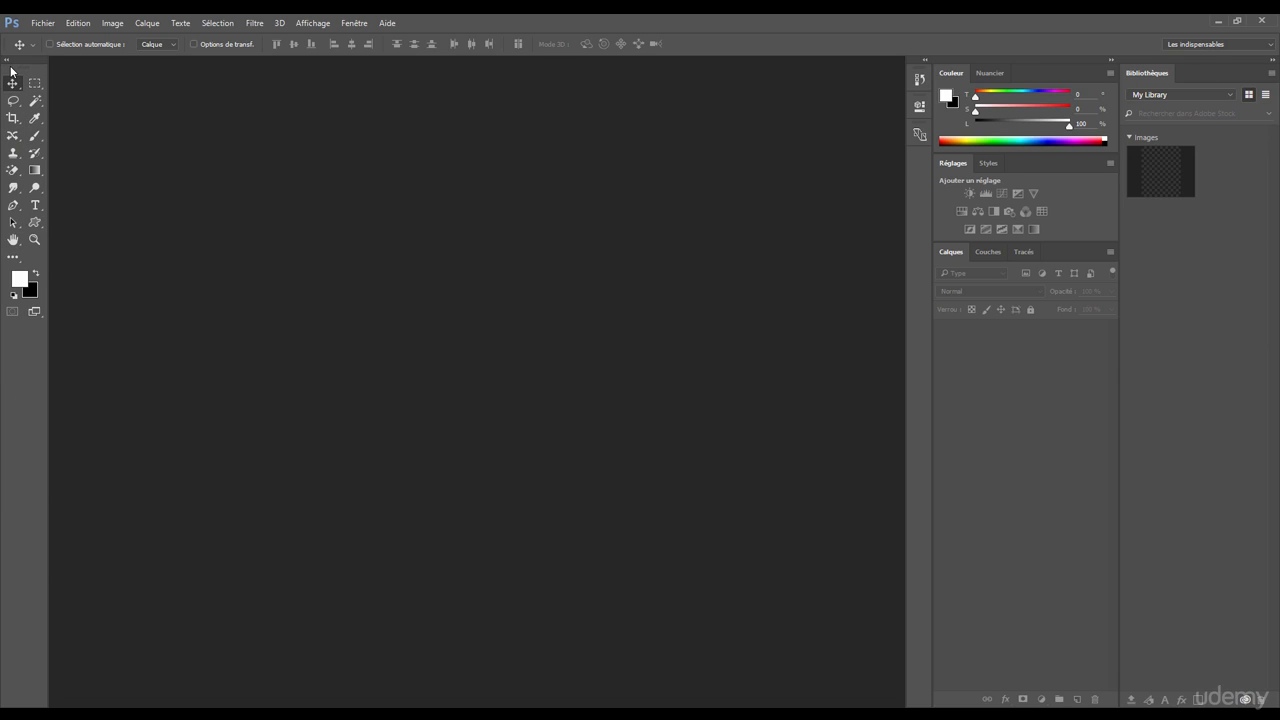
left_click(7, 62)
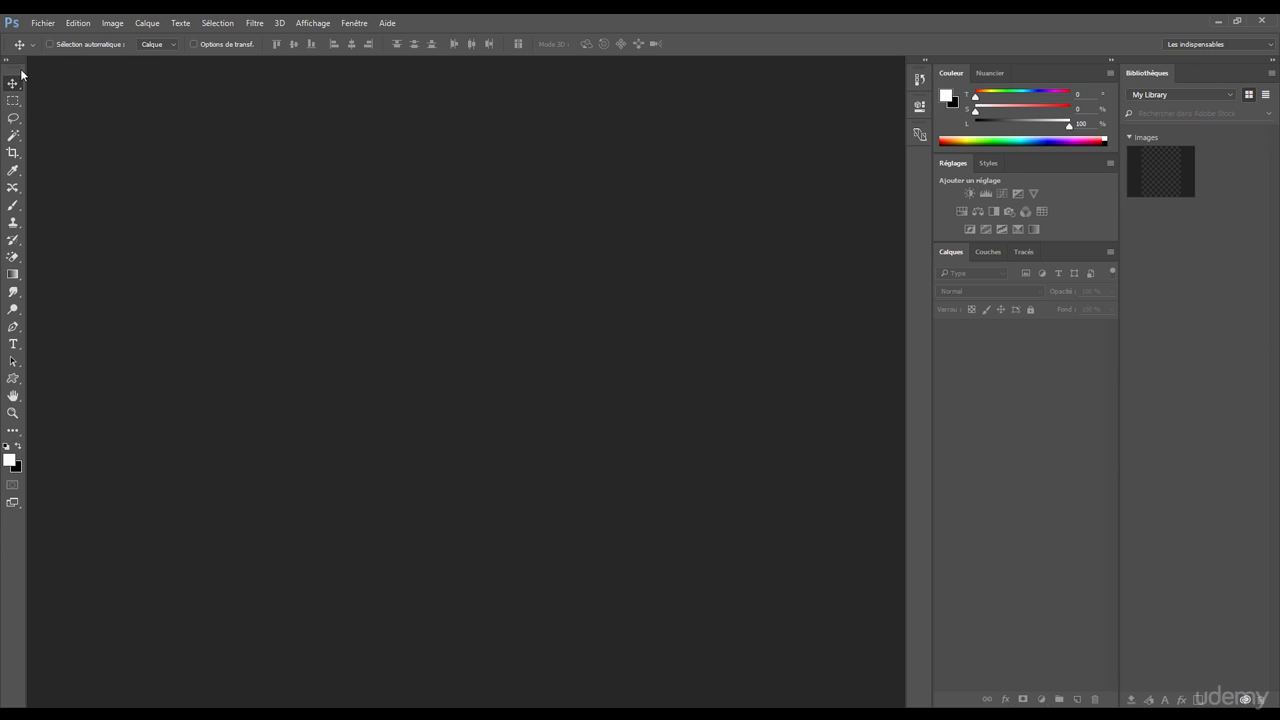
left_click(8, 61)
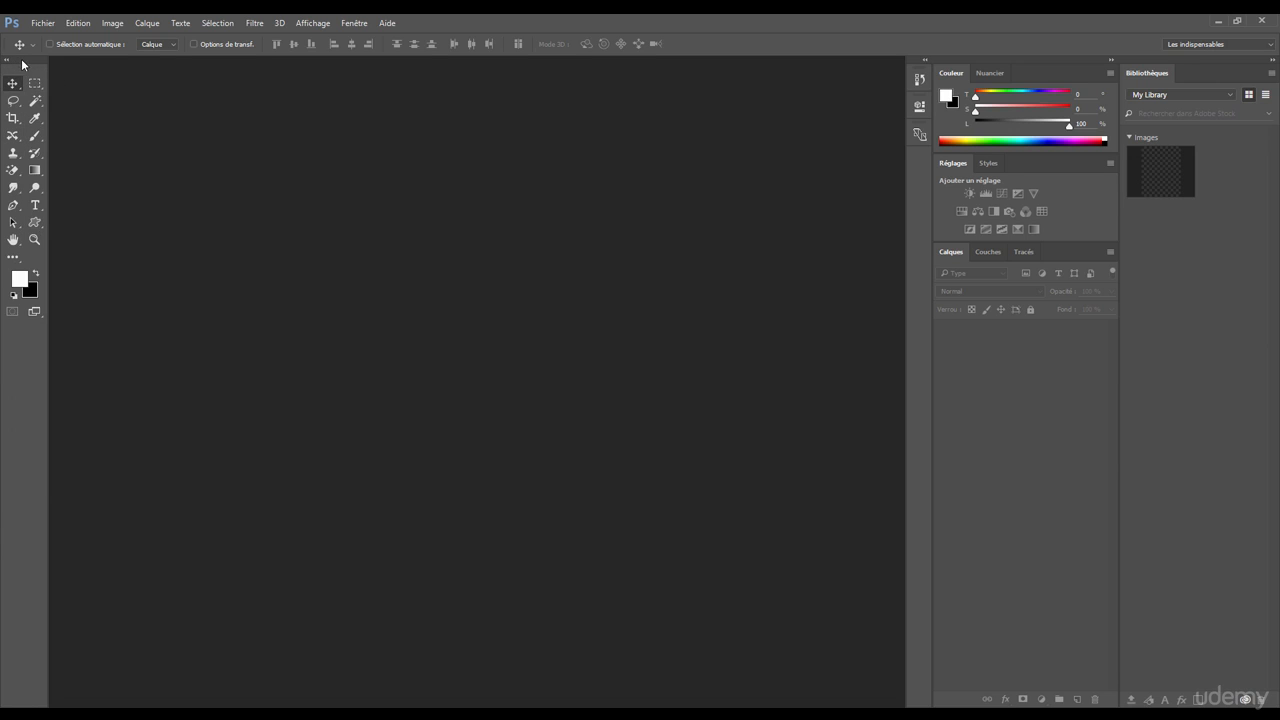
mouse_move(22, 64)
left_mouse_down()
mouse_move(82, 86)
mouse_move(138, 86)
mouse_move(155, 136)
mouse_move(104, 102)
mouse_move(6, 100)
mouse_move(10, 82)
left_mouse_up()
left_click(115, 100)
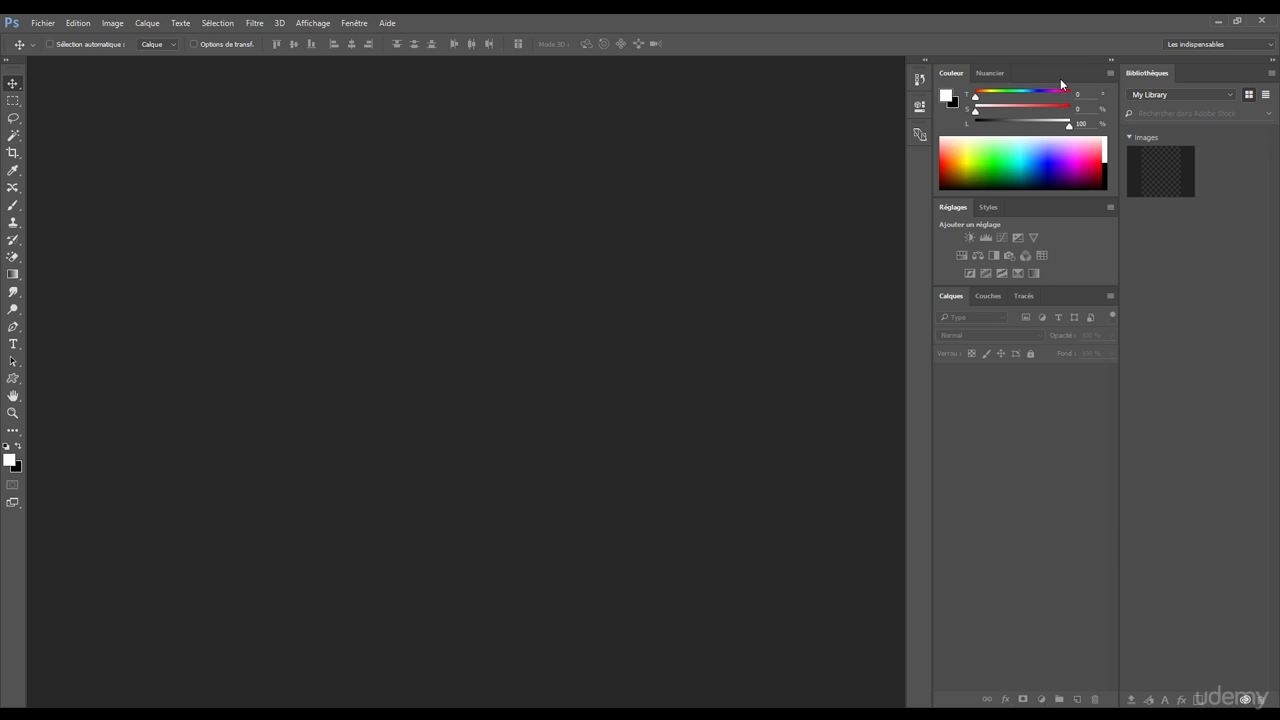
Step: Undock the Bibliothèques panel and float it over the empty workspace
left_click(355, 25)
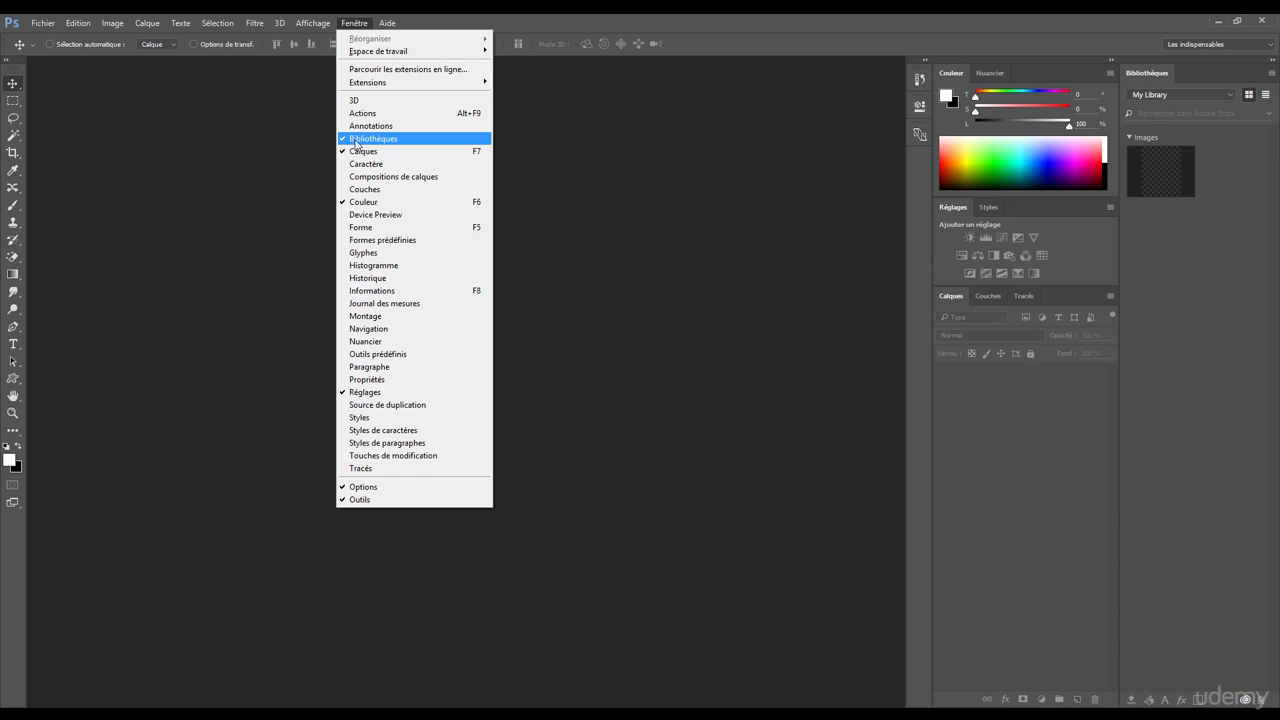
left_click(1146, 76)
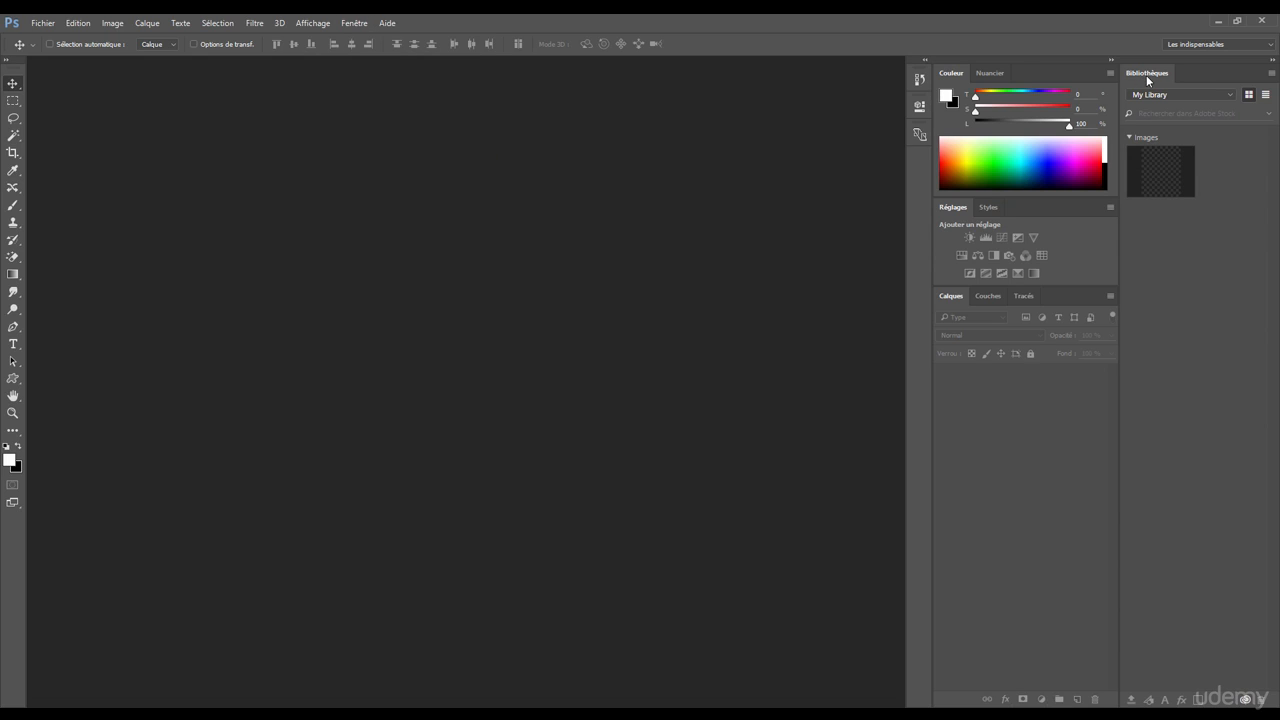
left_click_drag(1144, 71, 518, 98)
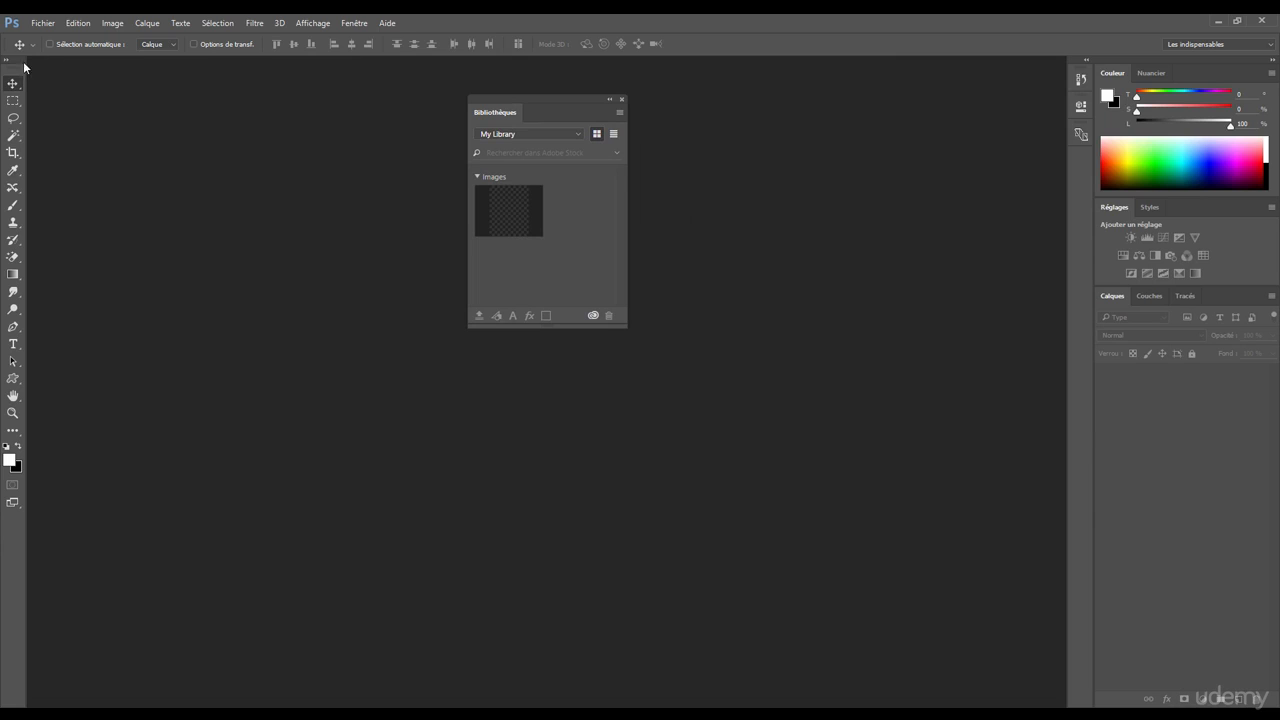
Step: Collapse and expand the floating Bibliothèques panel while repositioning it, and close it
left_click(609, 99)
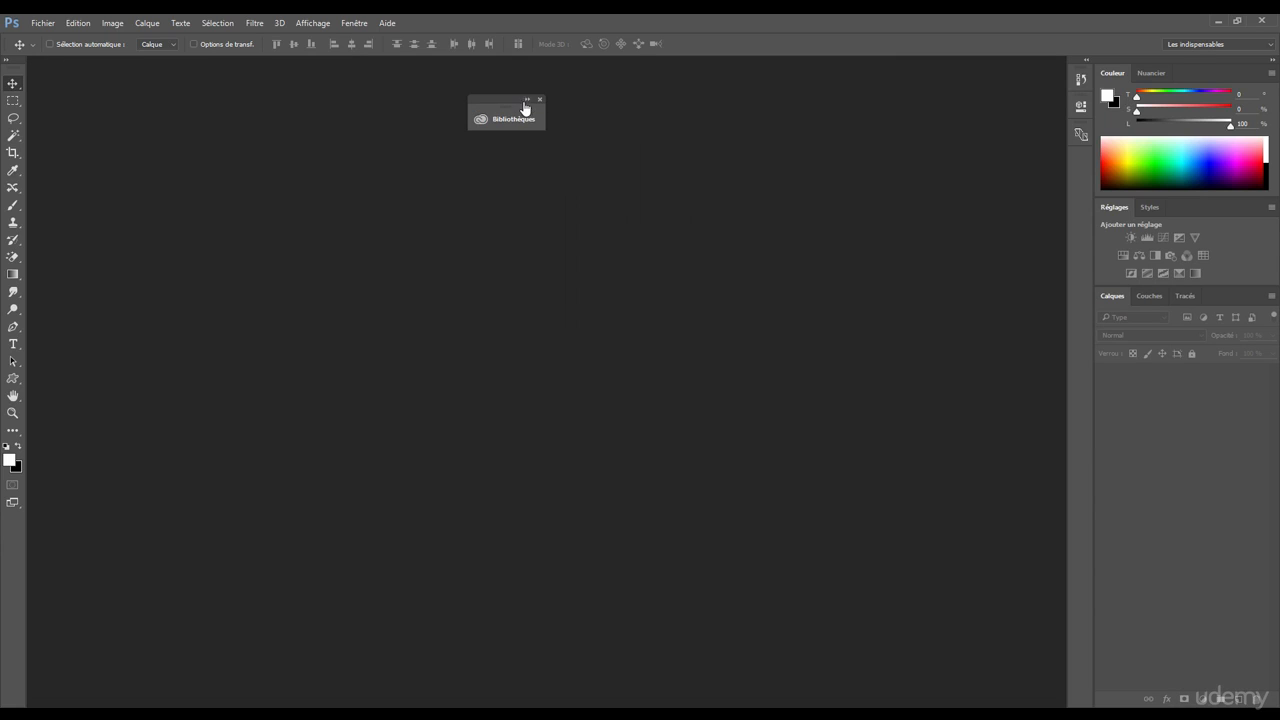
mouse_move(524, 107)
left_mouse_down()
mouse_move(547, 112)
mouse_move(537, 116)
left_mouse_up()
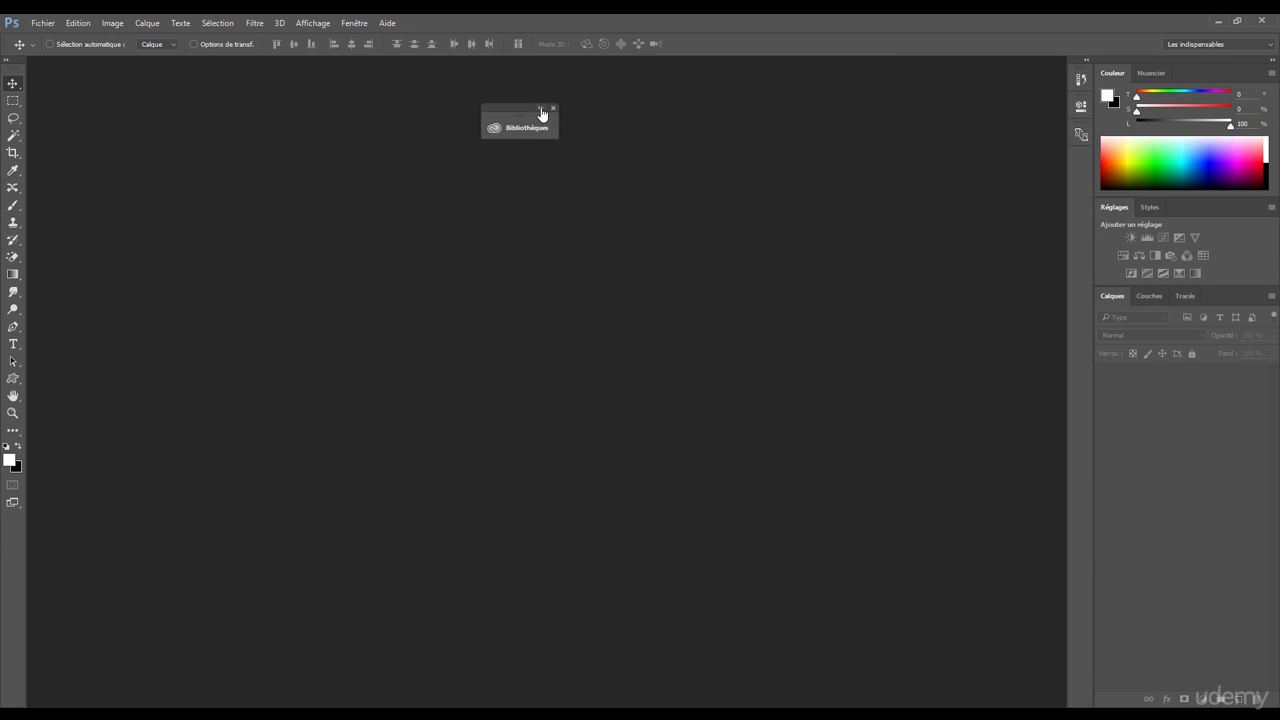
left_click(541, 110)
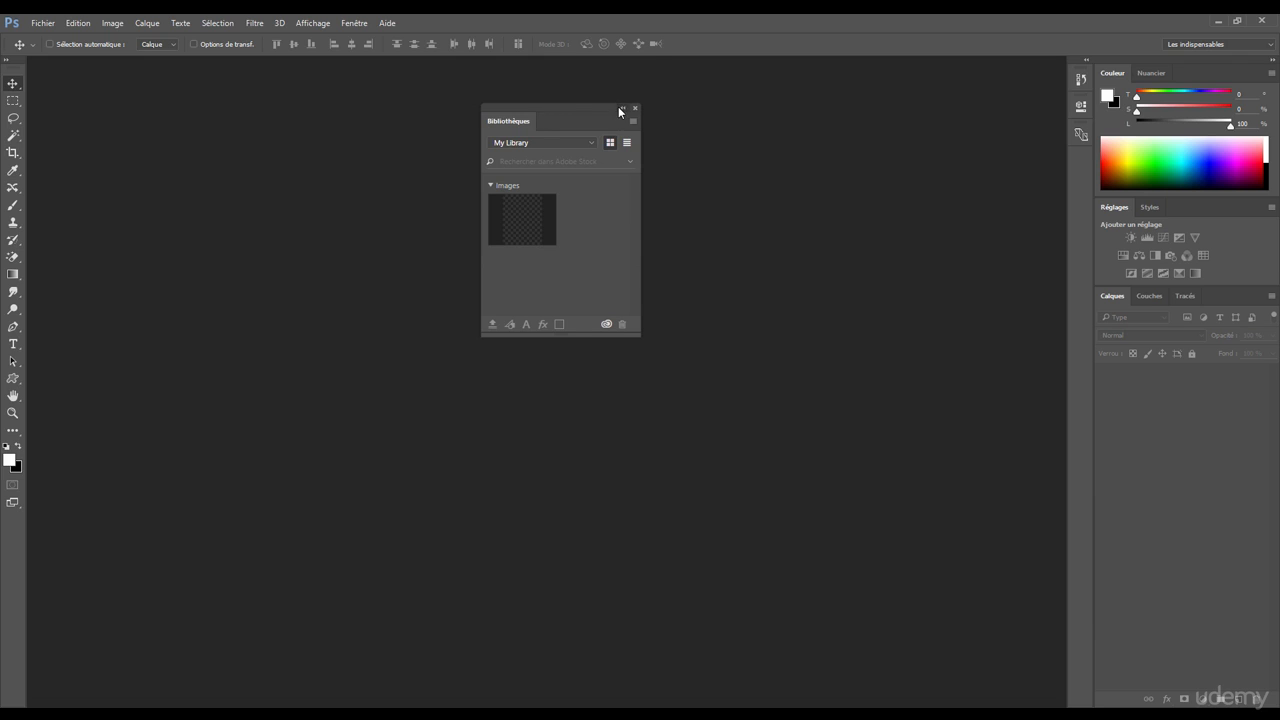
left_click(620, 109)
left_click(540, 116)
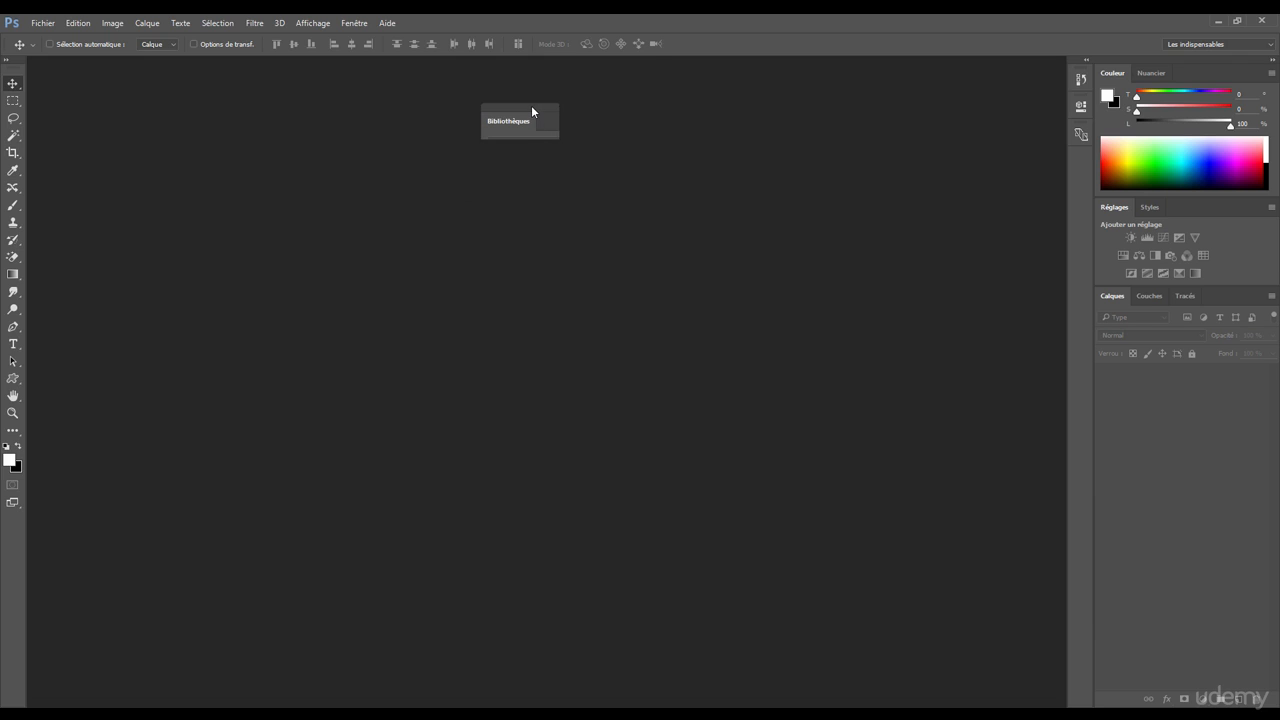
mouse_move(532, 106)
left_mouse_down()
mouse_move(517, 98)
mouse_move(527, 125)
left_mouse_up()
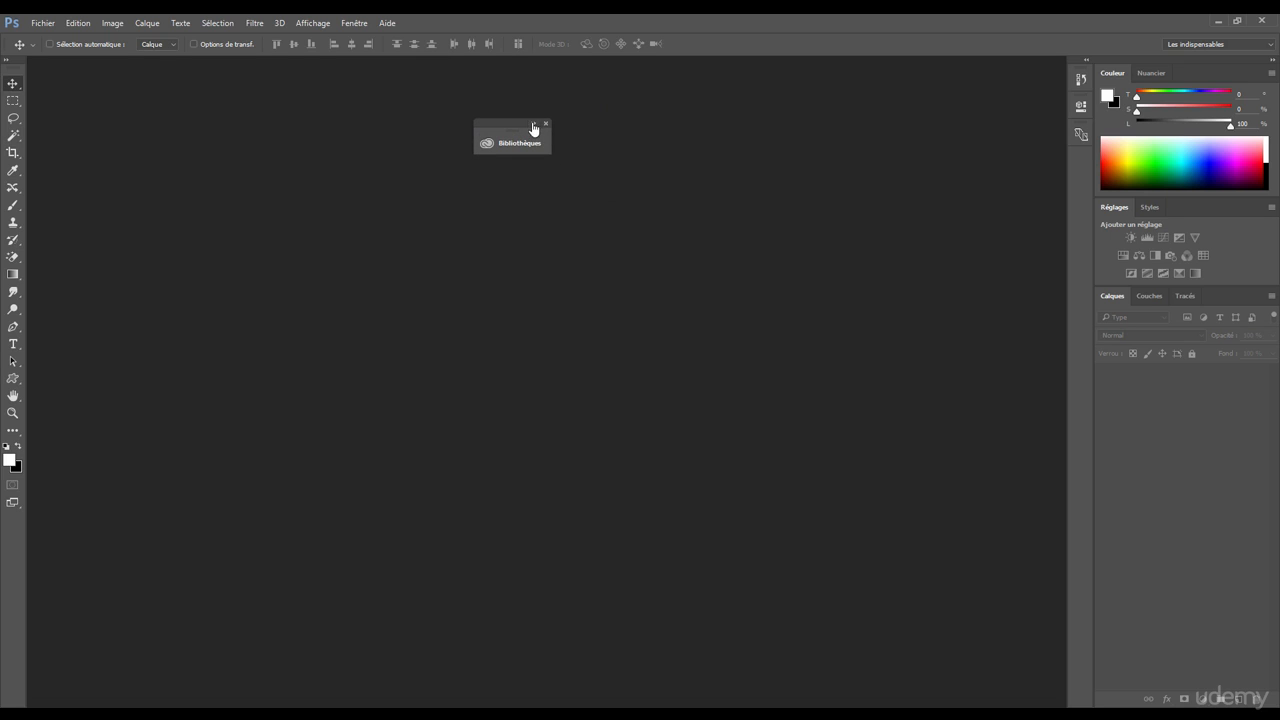
left_click(533, 125)
left_click_drag(553, 125, 545, 127)
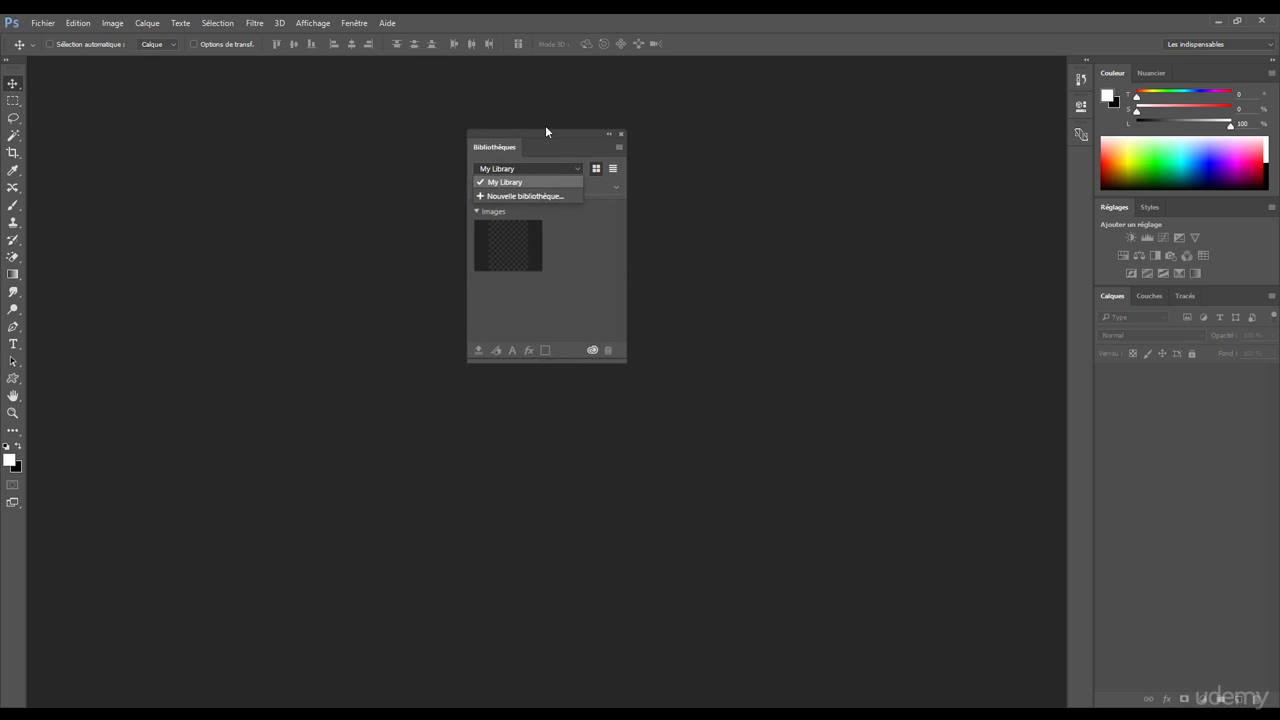
left_click(608, 133)
left_click(523, 135)
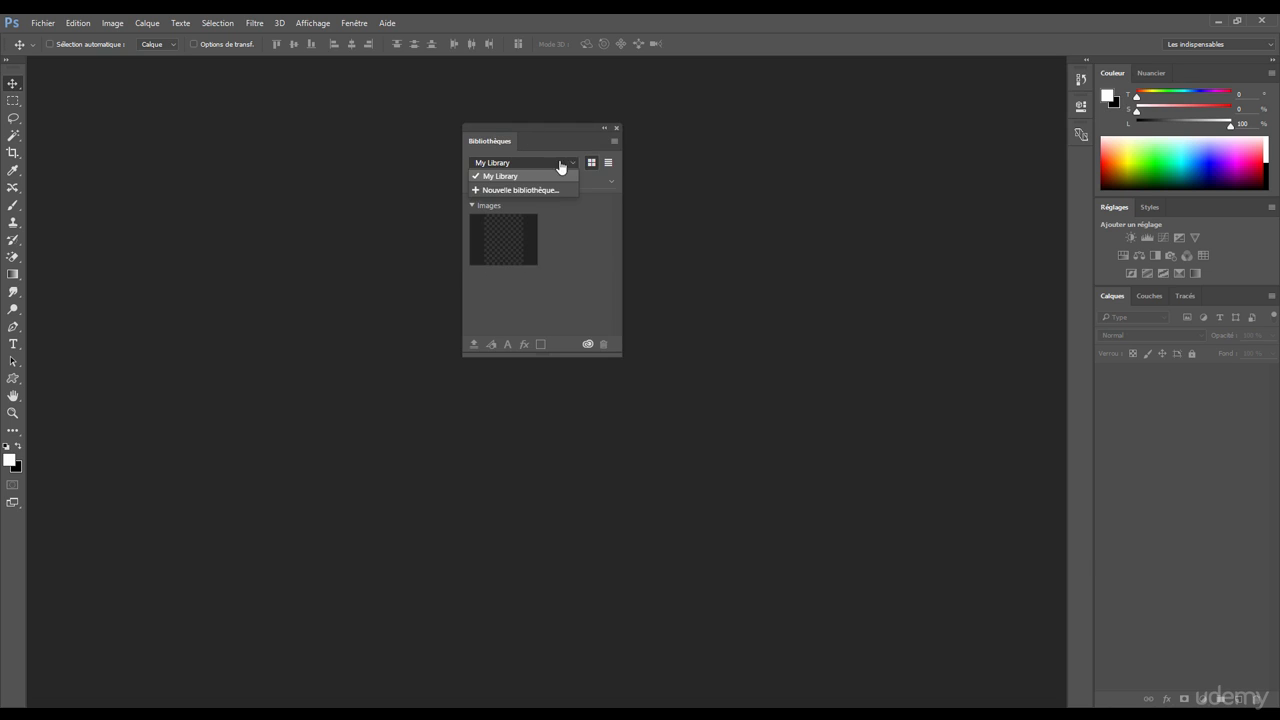
left_click(617, 128)
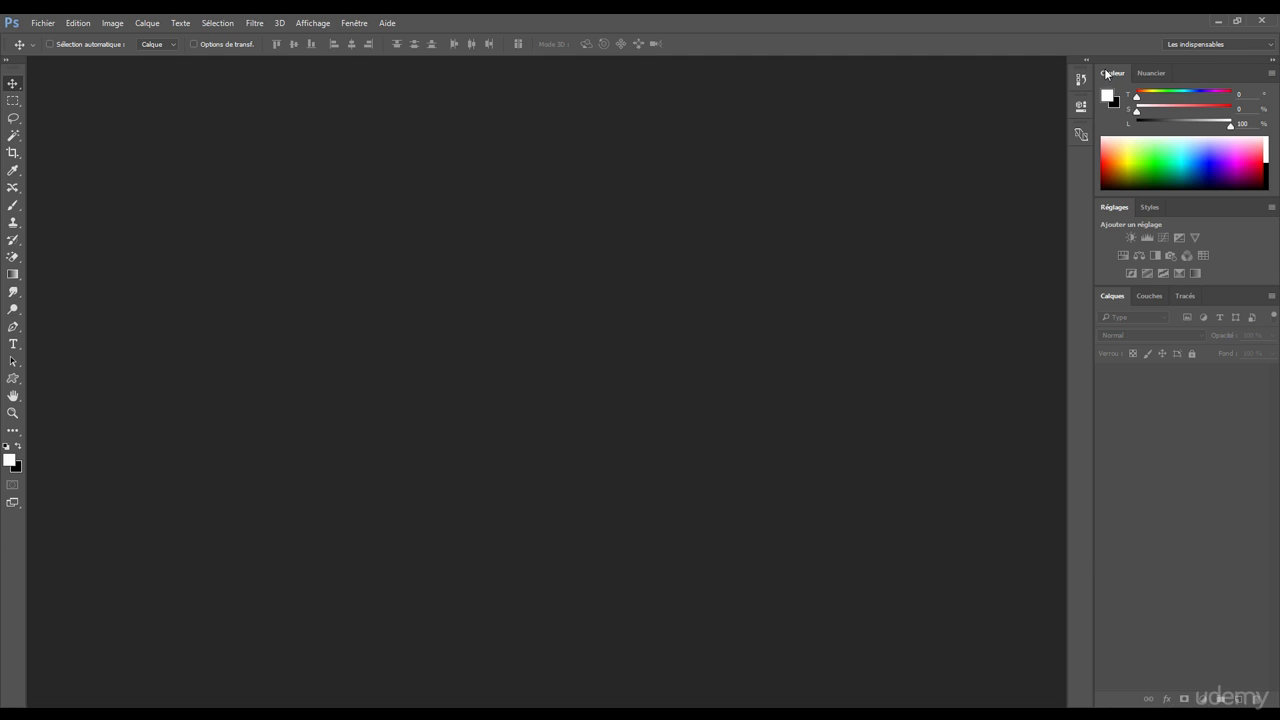
Step: Close the whole panel group containing Couleur and Nuancier
left_click(1272, 76)
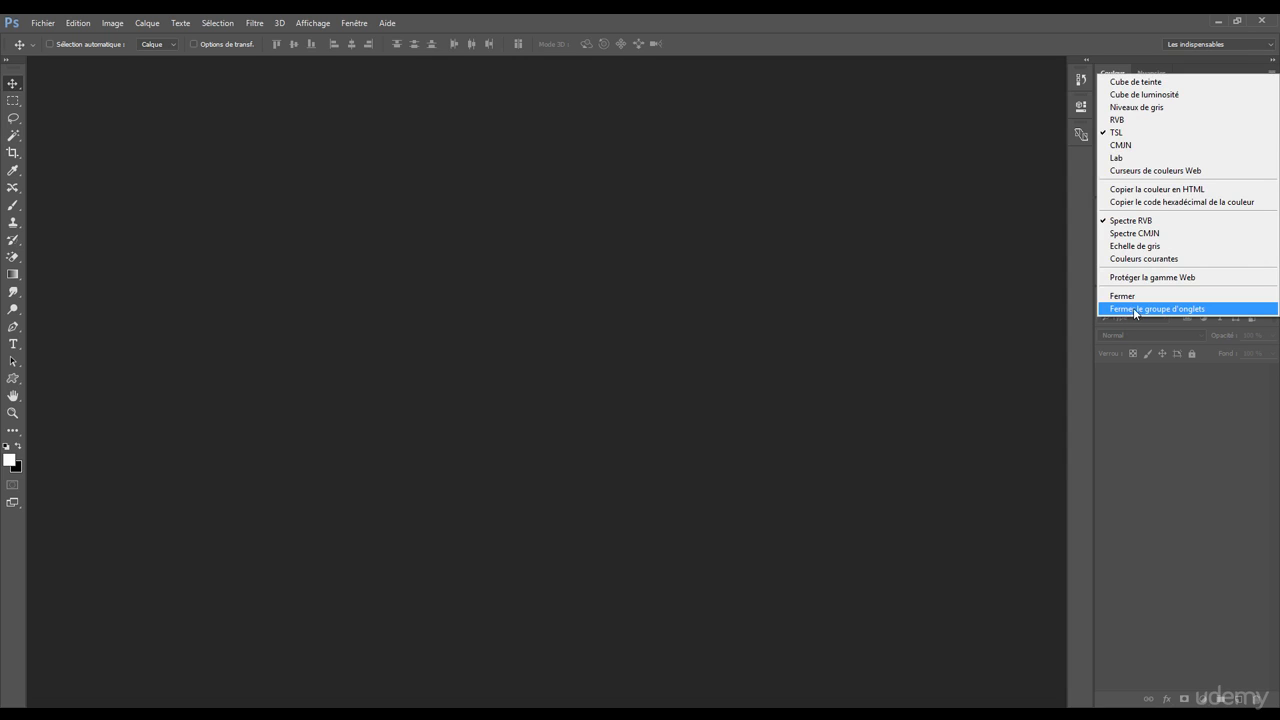
left_click(1077, 304)
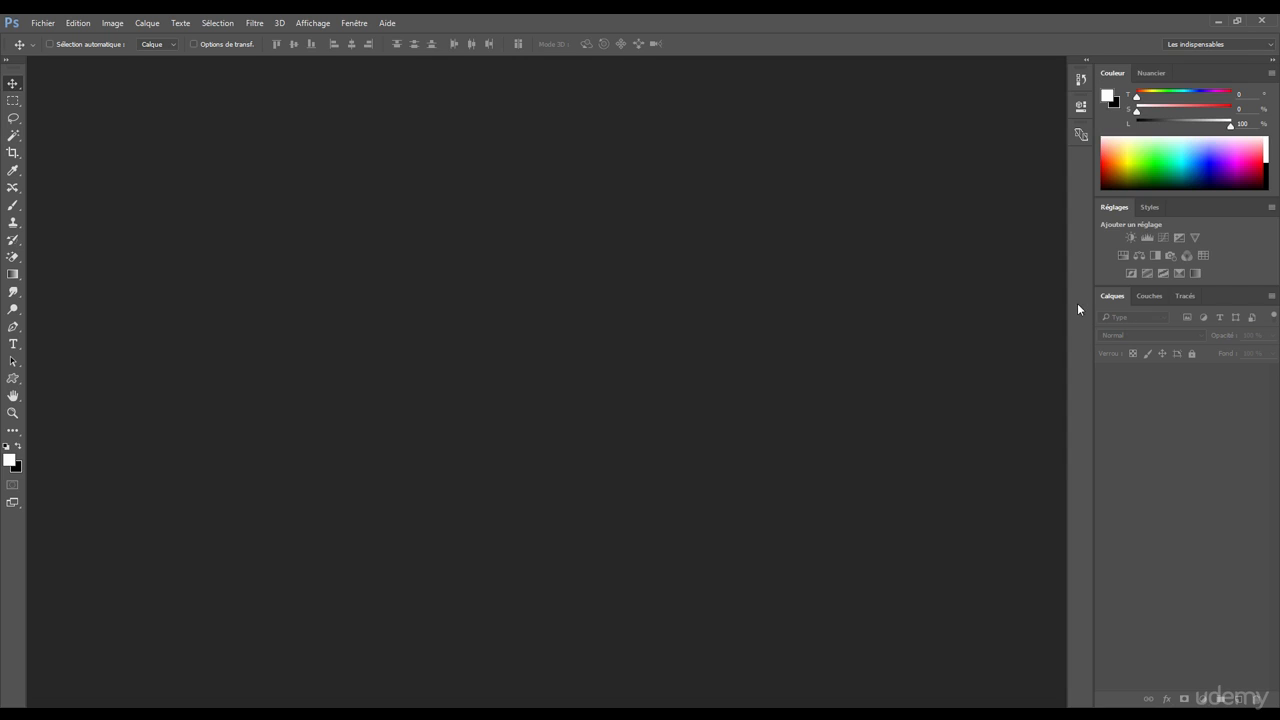
left_click(1272, 76)
left_click(1131, 309)
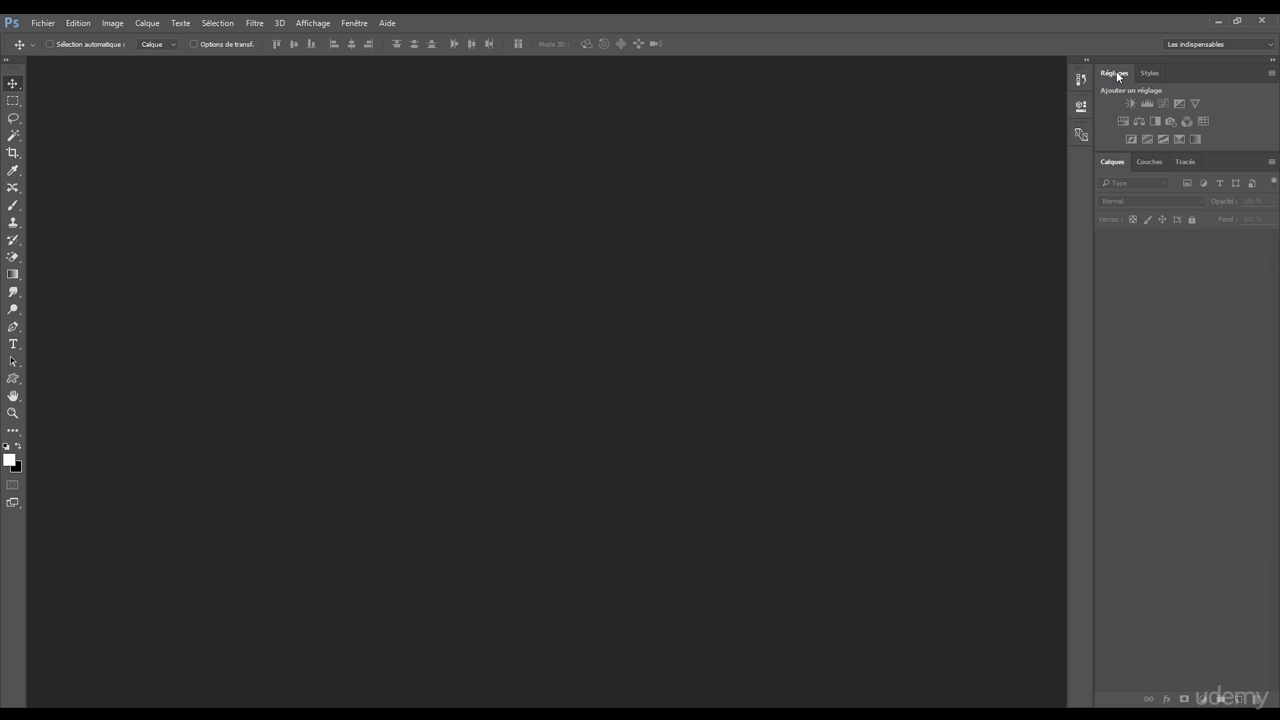
Step: Dock the Réglages panel at the end of the collapsed icon column and toggle it open and closed from there
left_click_drag(1117, 76, 1081, 165)
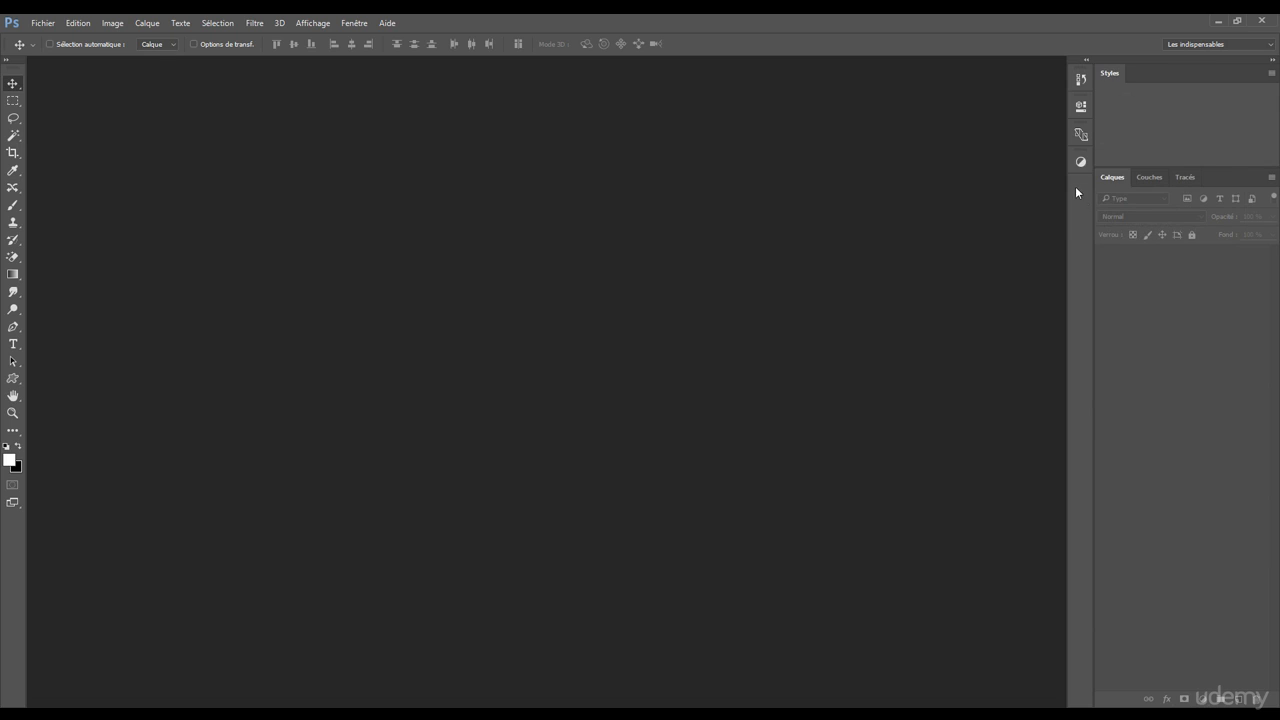
left_click(1083, 163)
left_click(1080, 164)
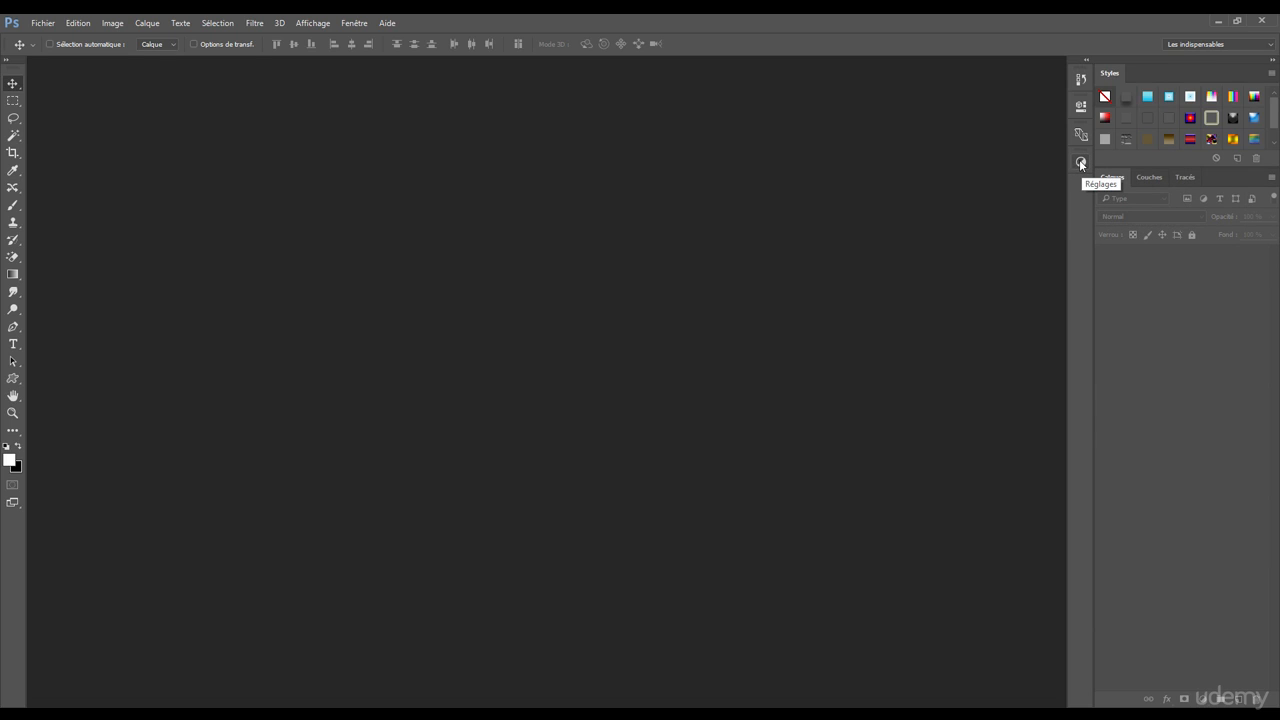
left_click(1080, 164)
left_click(1080, 164)
Step: Expand the icon column into full panels and collapse it again, and reduce the Styles and Calques column to labelled icons
left_click(1087, 61)
left_click(1087, 62)
left_click(1087, 62)
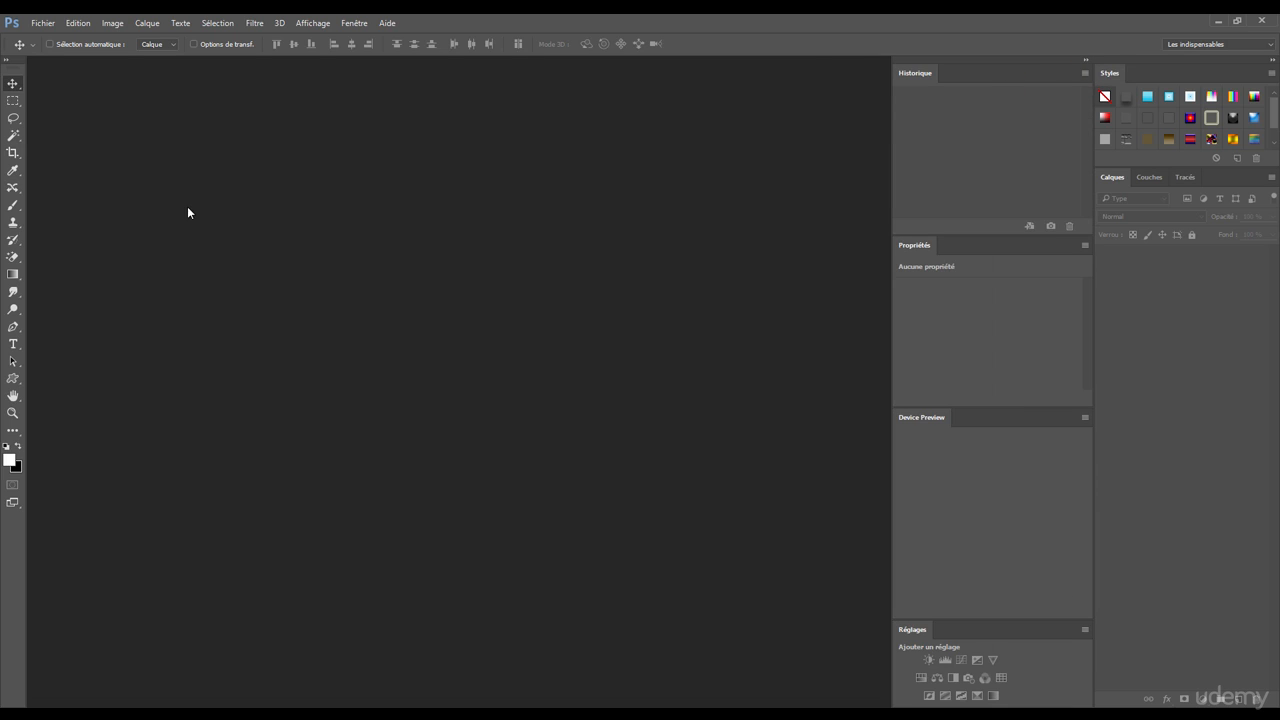
left_click(1087, 61)
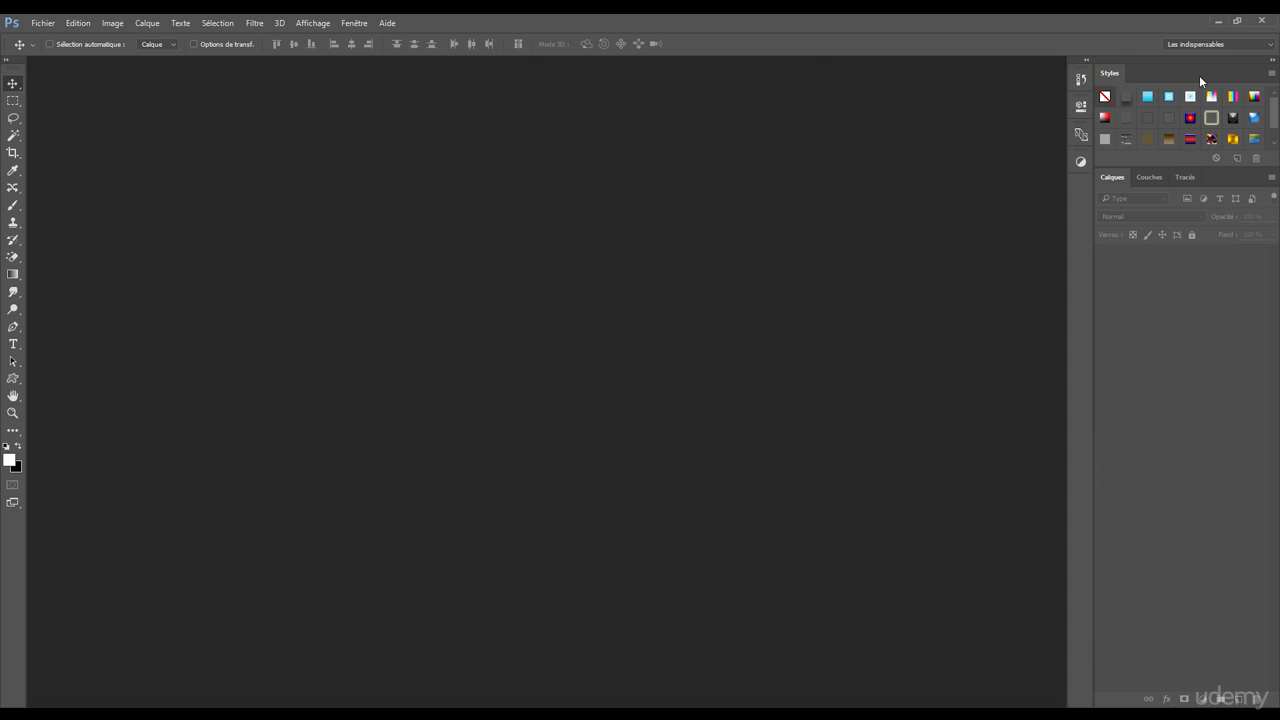
left_click(1272, 60)
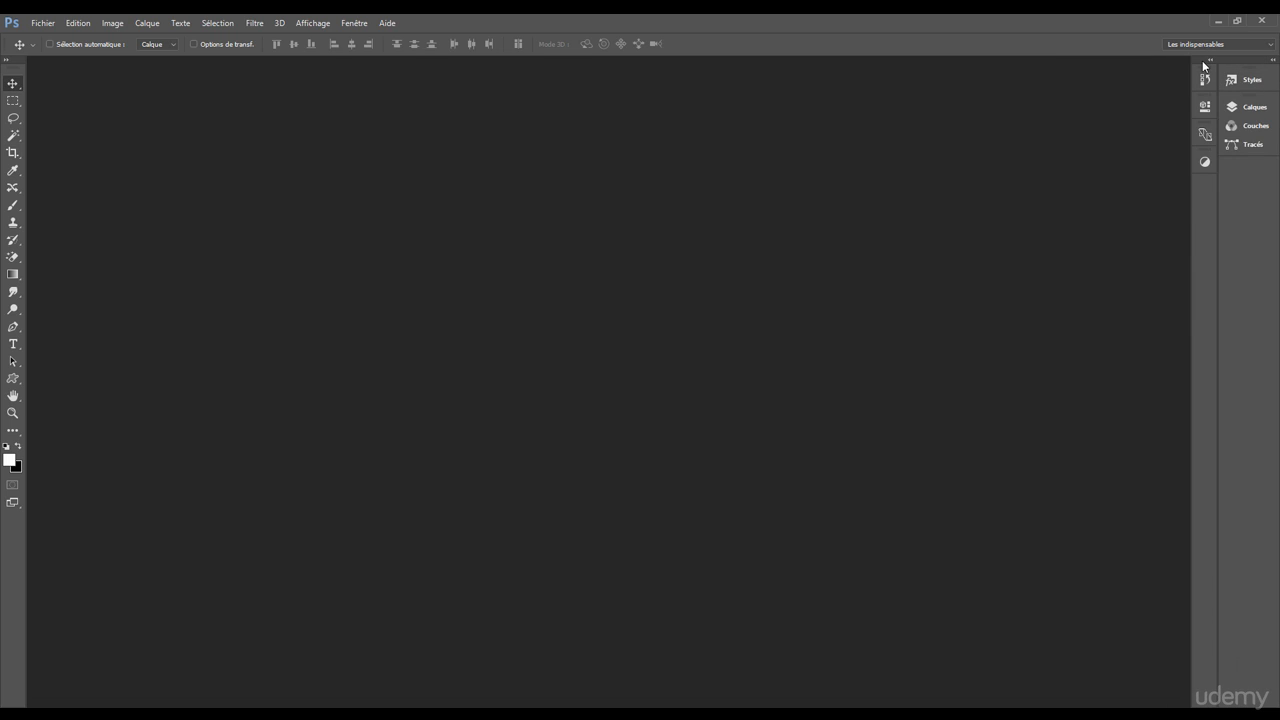
Step: Undock the Historique and Propriétés panels from the icon column and close both
left_click_drag(1205, 79, 1000, 87)
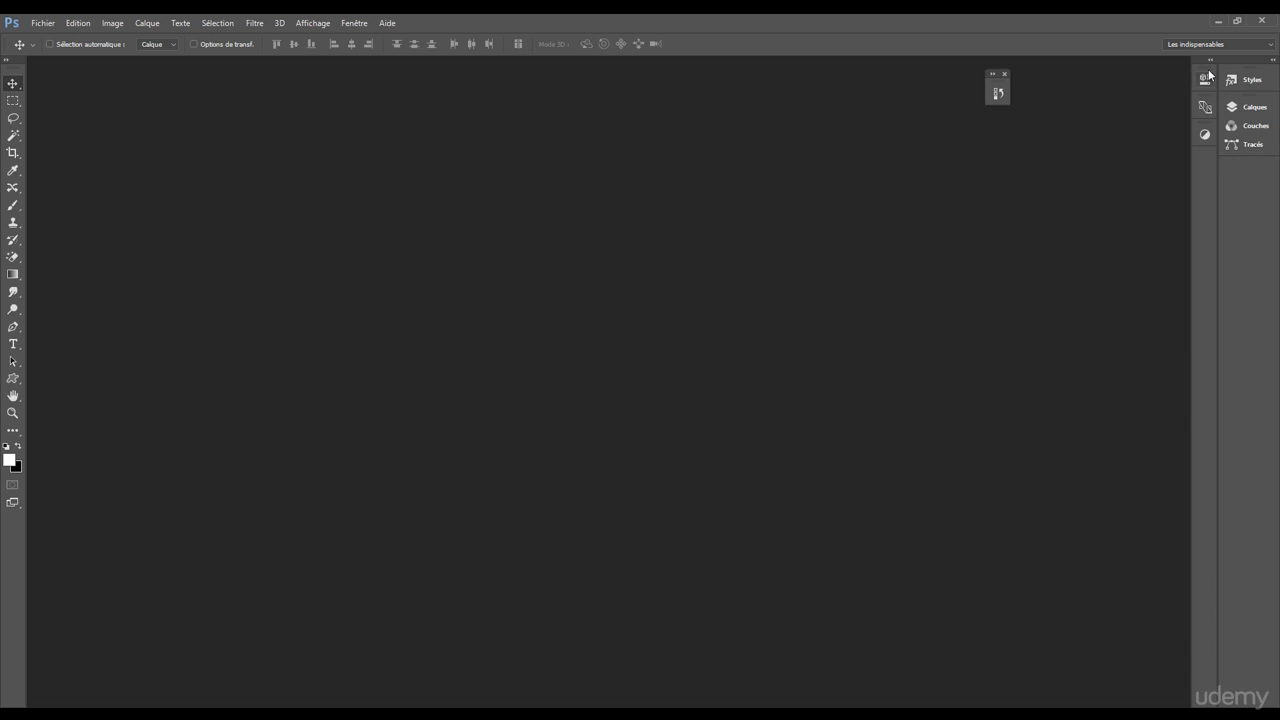
left_click_drag(1203, 80, 960, 82)
left_click(995, 88)
left_click(1086, 79)
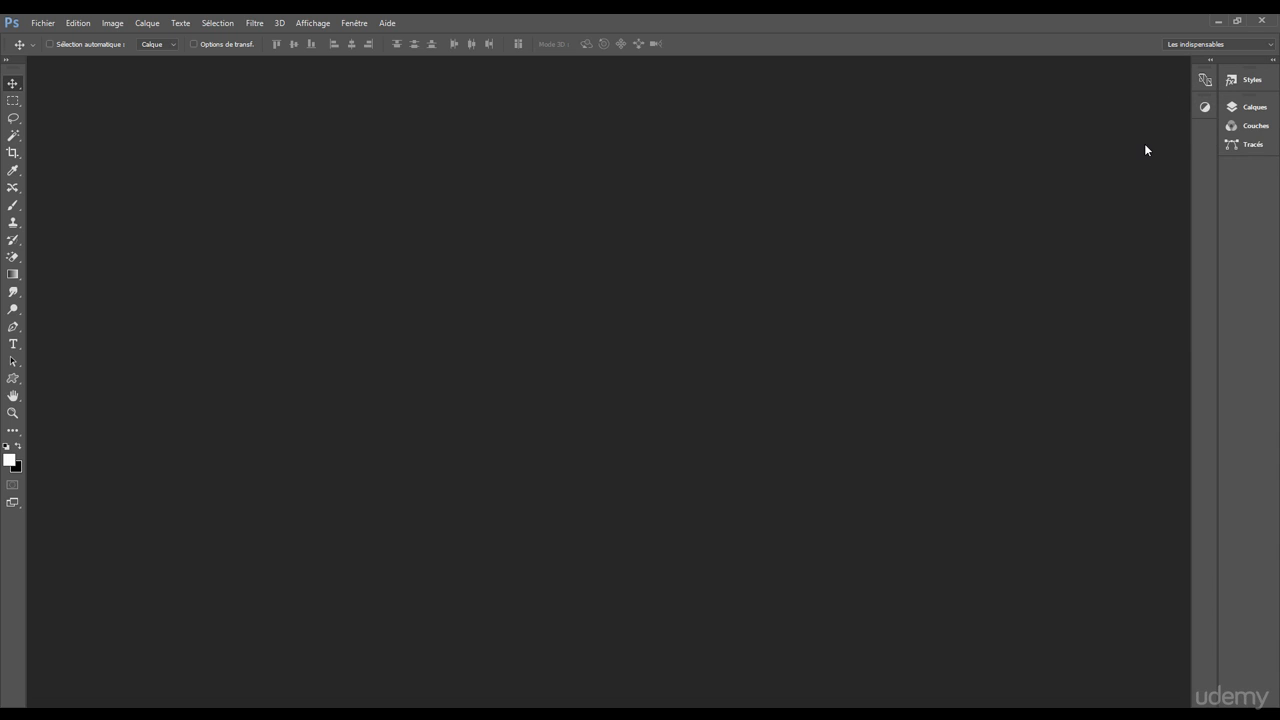
Step: Display the Annotations panel, dock it in the Calques group, expand that column and bring Annotations to the front
left_click(353, 23)
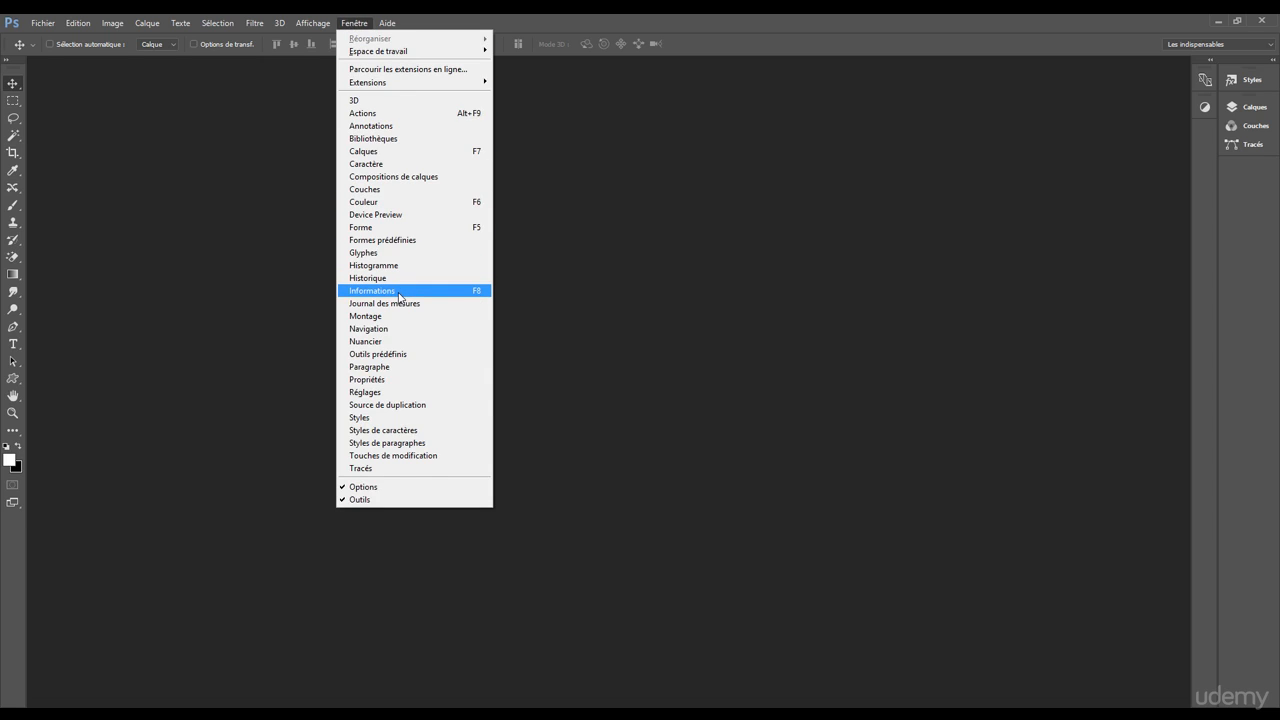
left_click(370, 127)
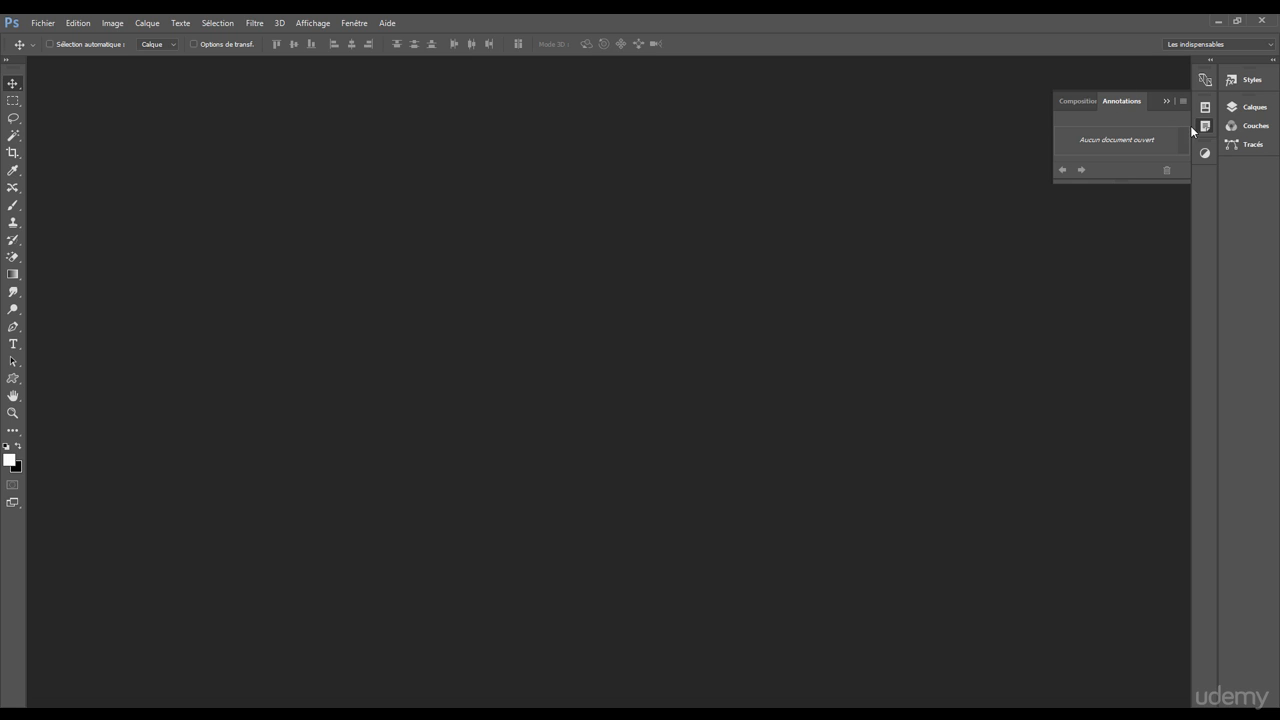
left_click_drag(1204, 127, 1268, 80)
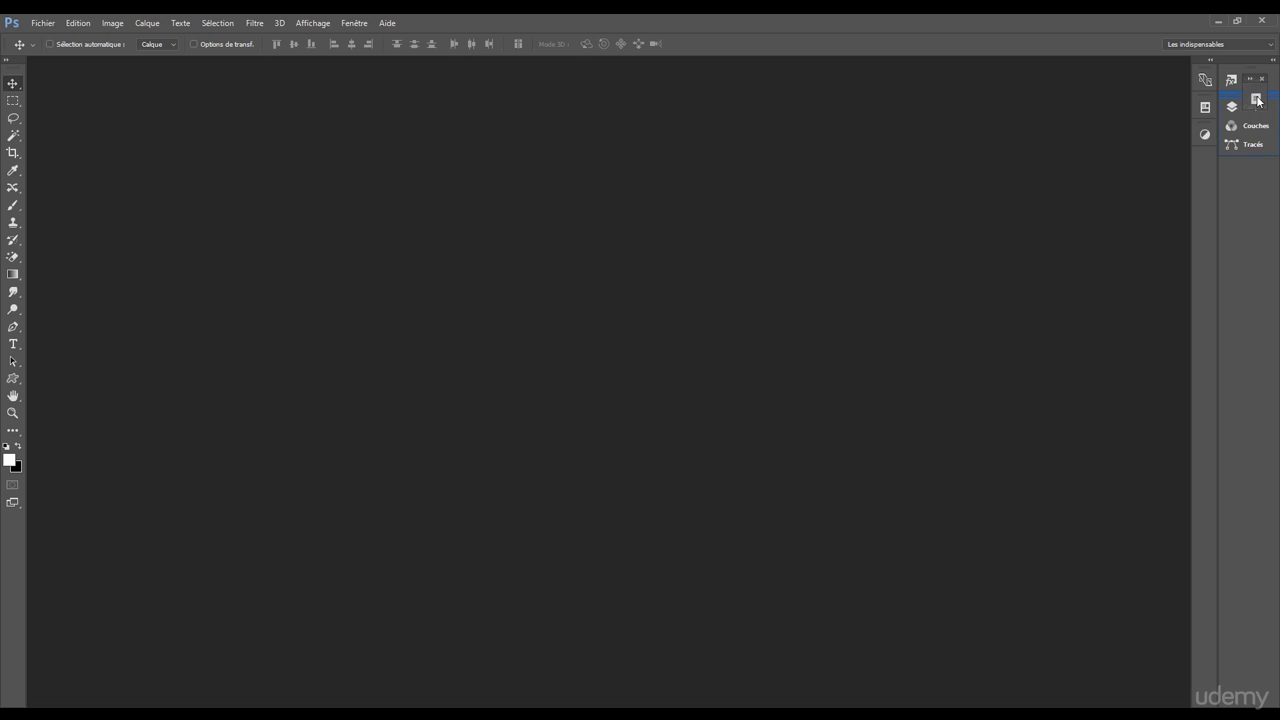
left_click(1273, 60)
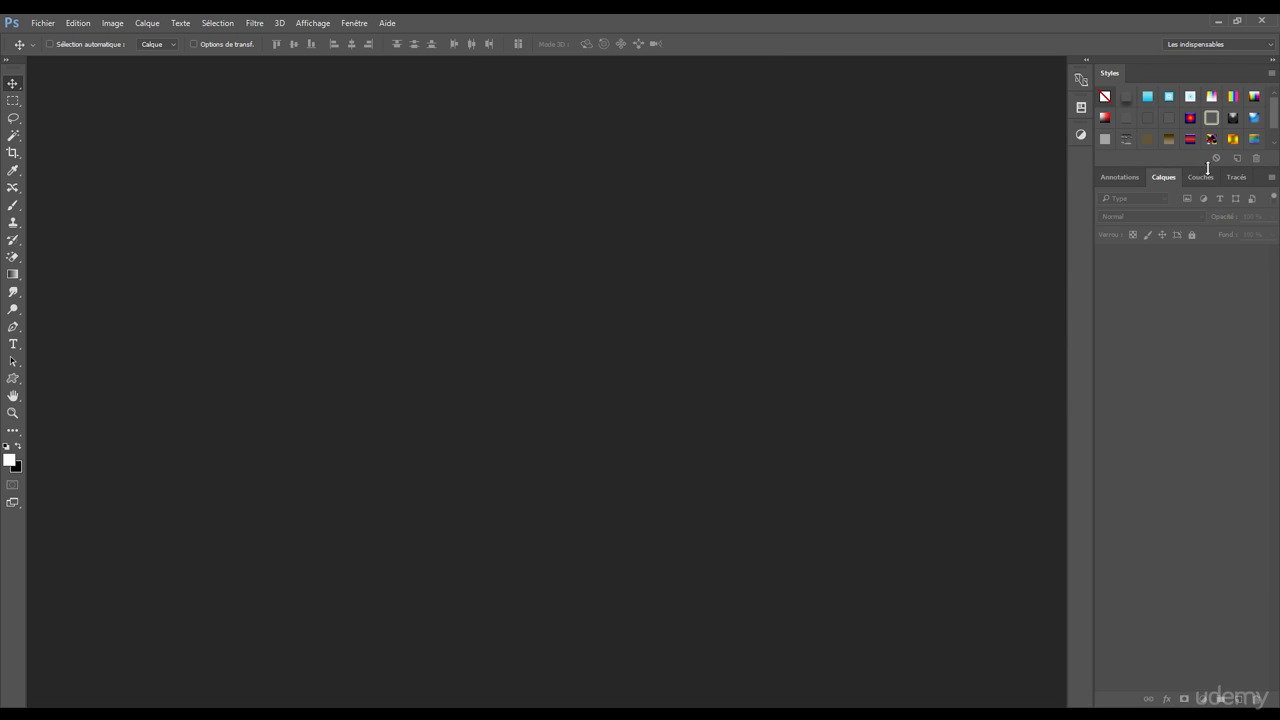
left_click(1132, 178)
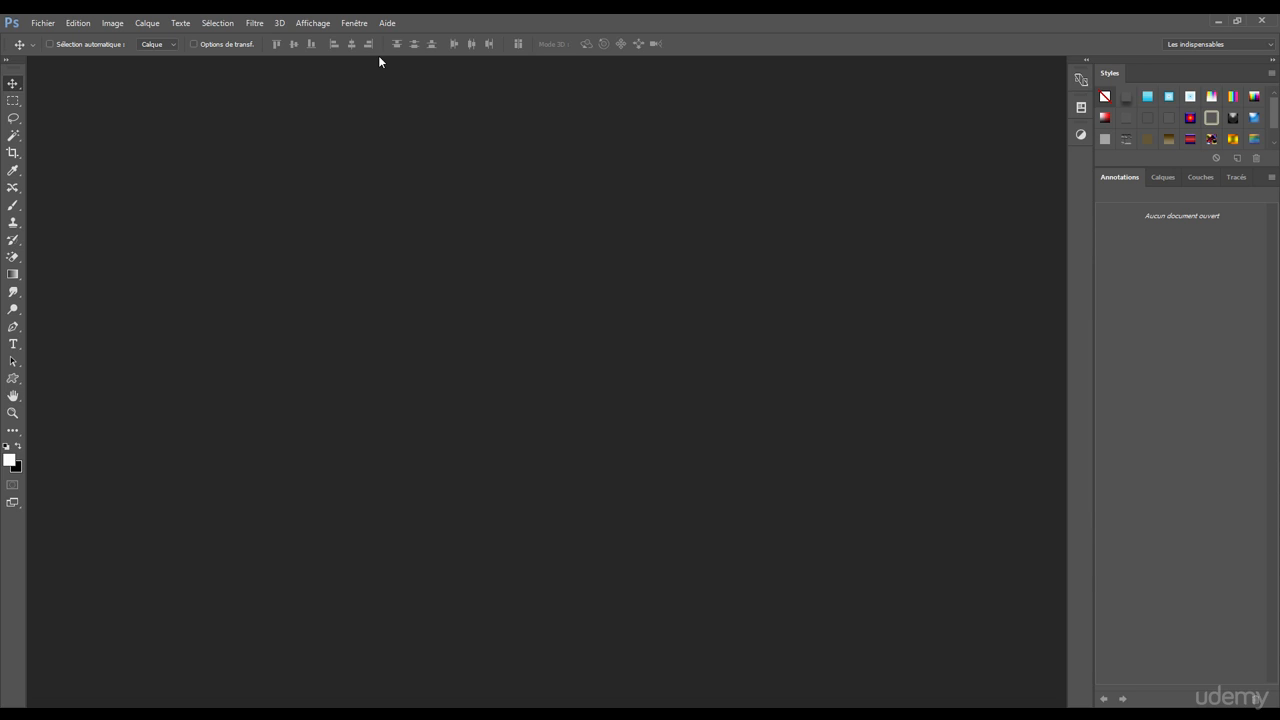
left_click(356, 23)
mouse_move(367, 55)
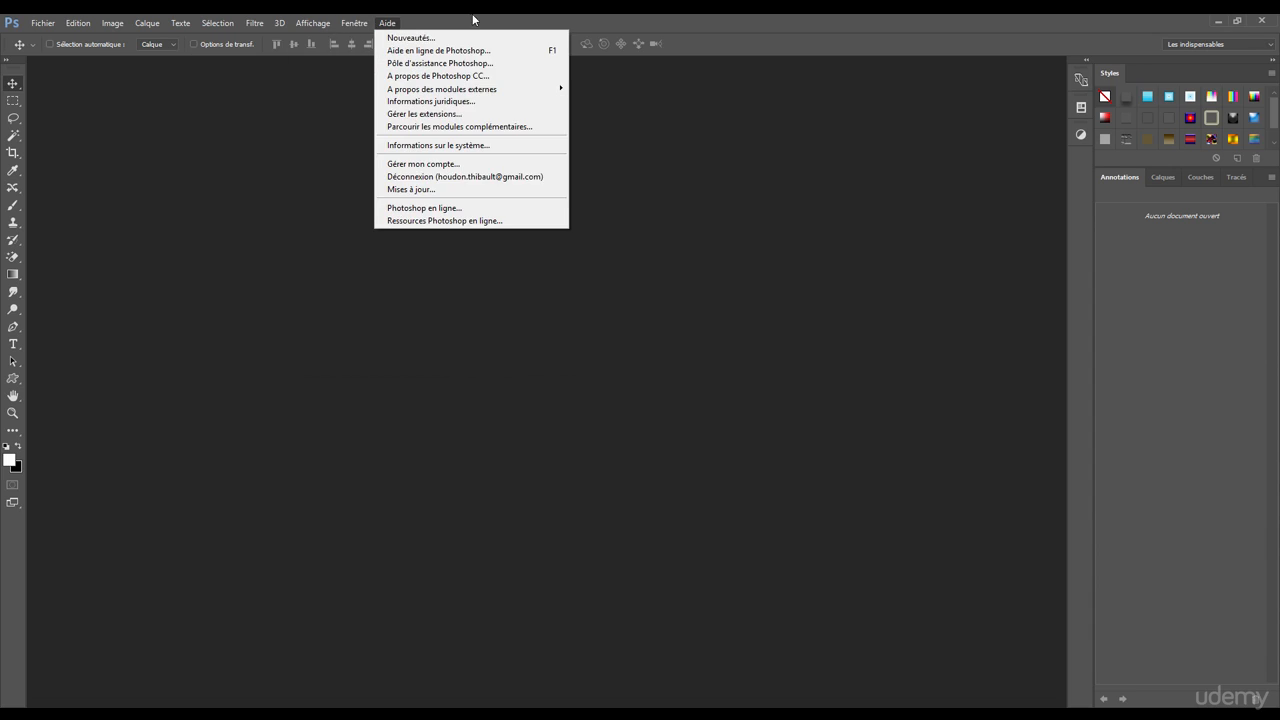
left_click(463, 63)
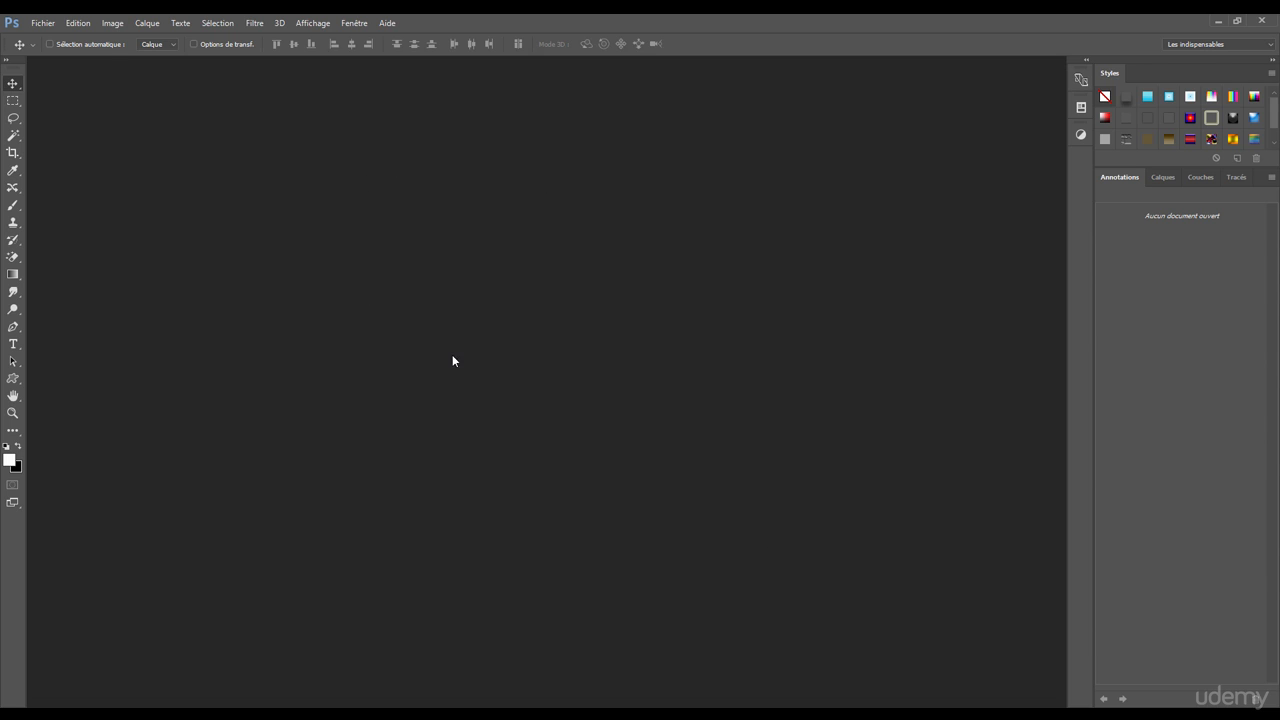
Step: Create a new 1920 x 1080 pixel document at 72 pixels/pouce, Couleurs RGB, 8 bits, with a Blanc background
left_click(41, 24)
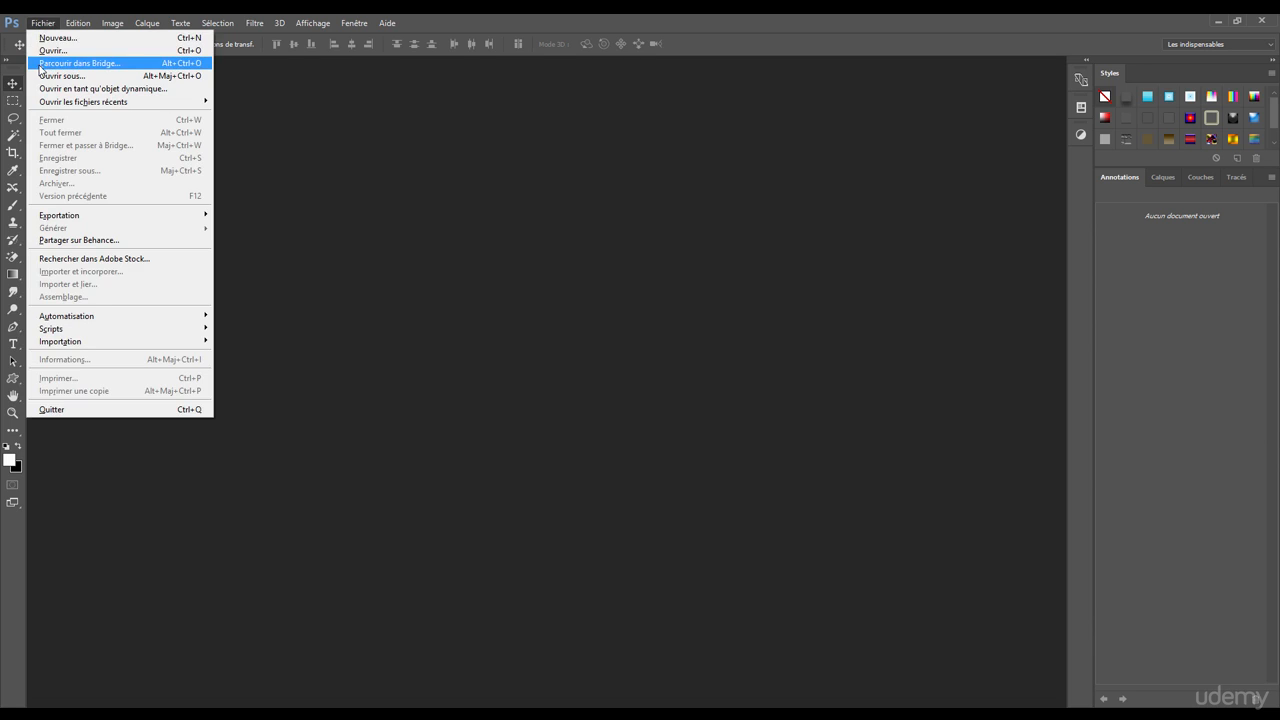
left_click(88, 43)
left_click_drag(711, 200, 701, 186)
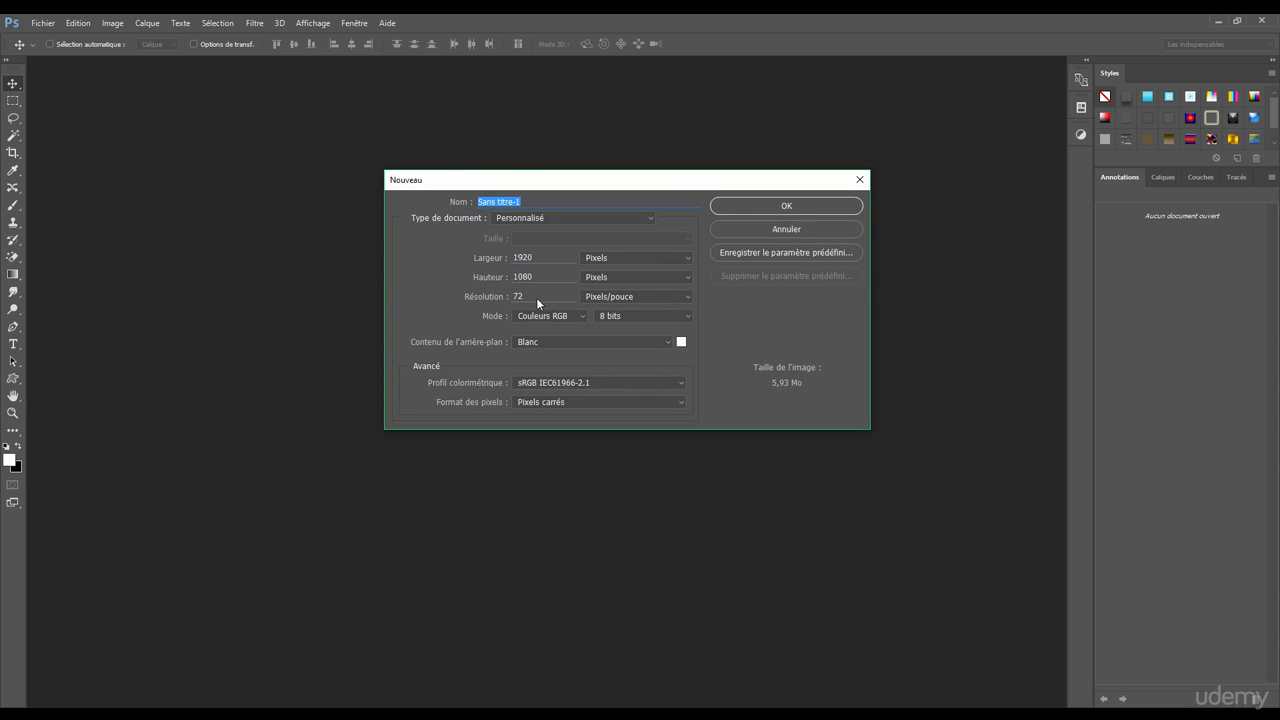
left_click_drag(526, 181, 518, 194)
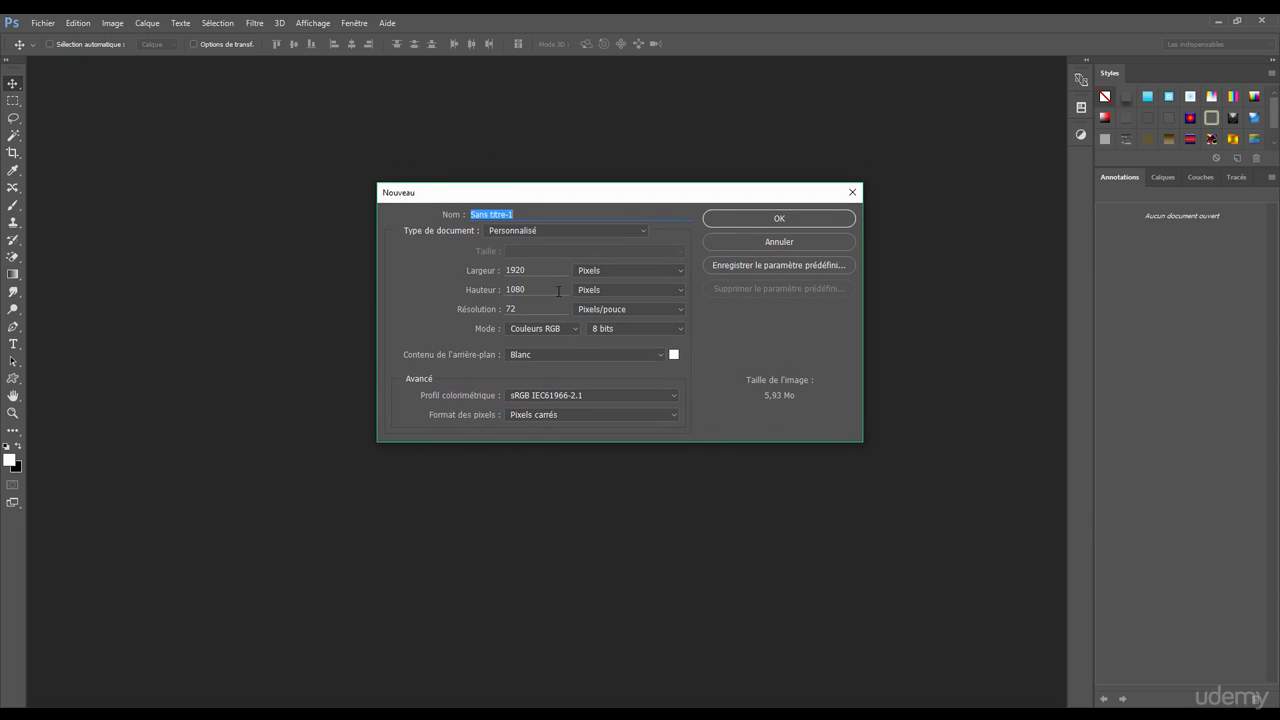
left_click(780, 217)
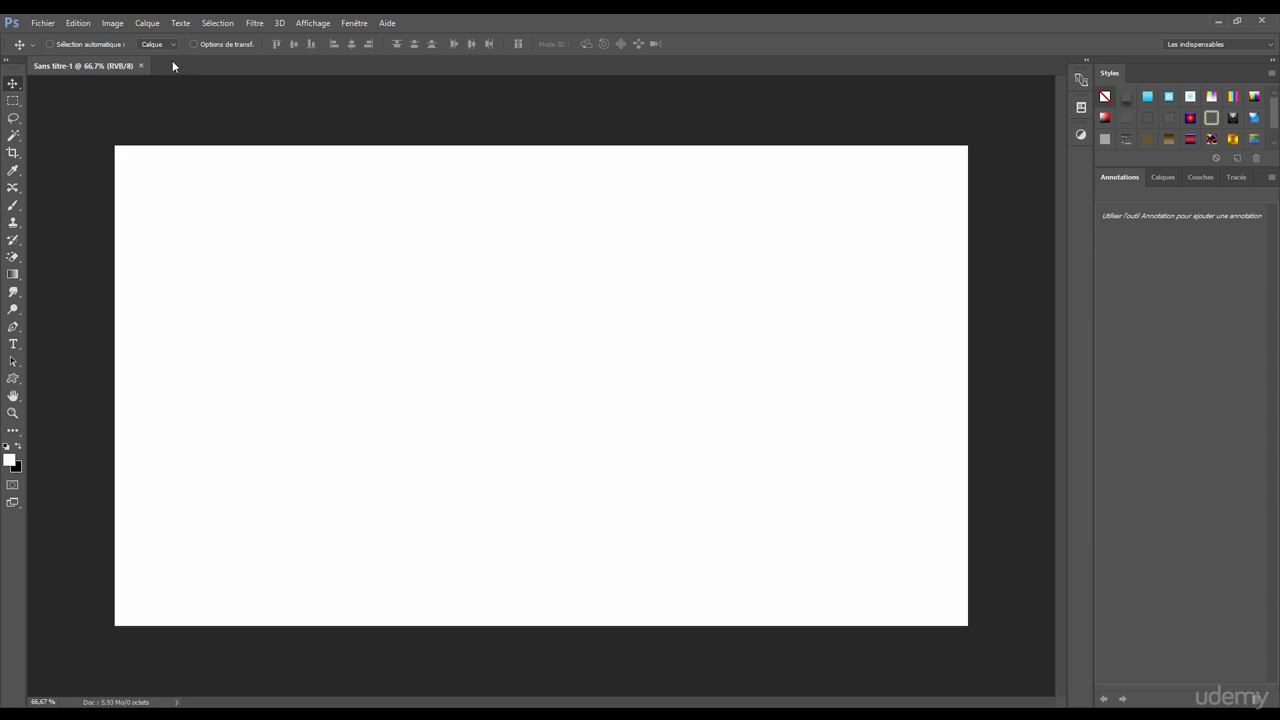
Step: Create a second blank document with the proposed settings and reorder the document tabs so it comes before Sans titre-1
left_click(43, 22)
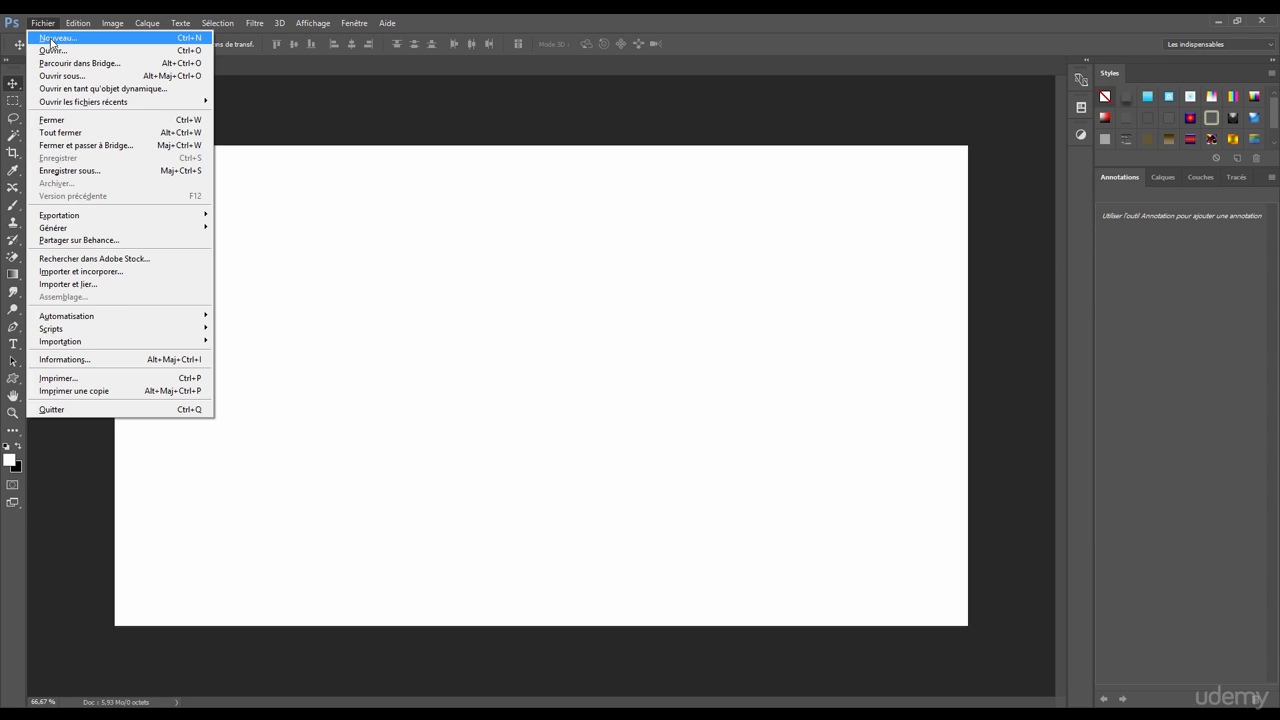
left_click(50, 40)
left_click(798, 224)
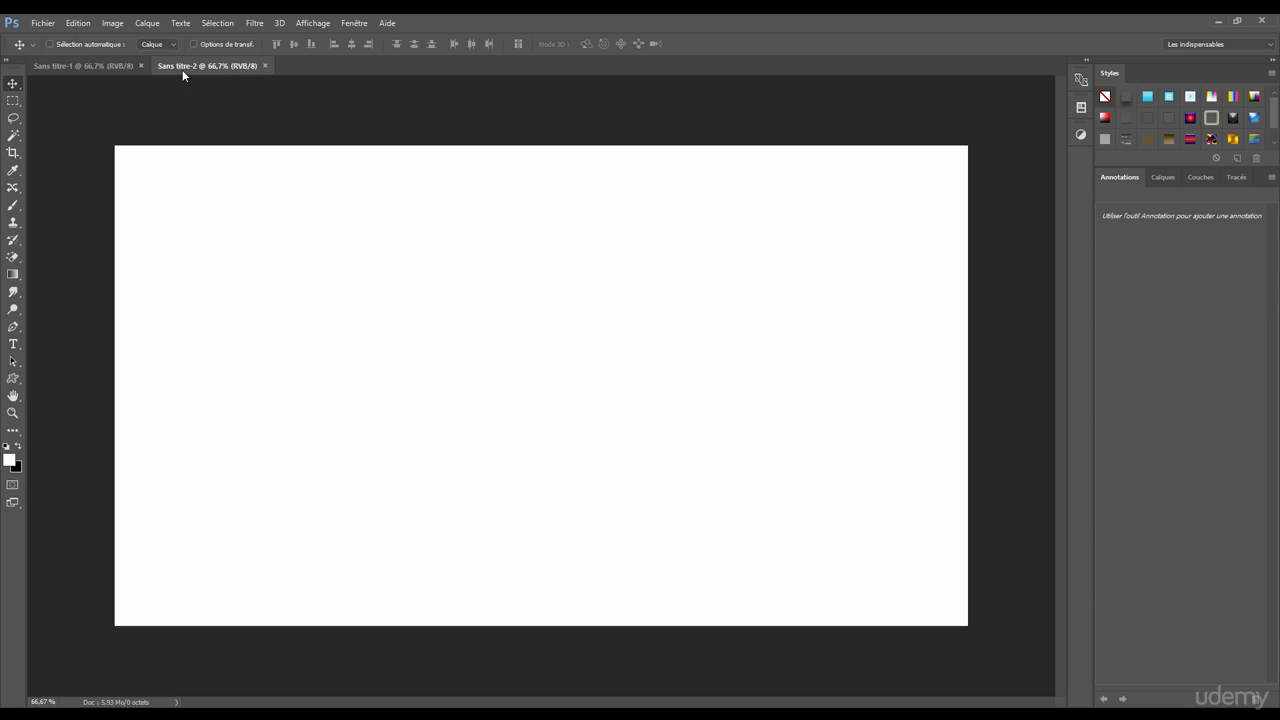
left_click_drag(204, 64, 73, 66)
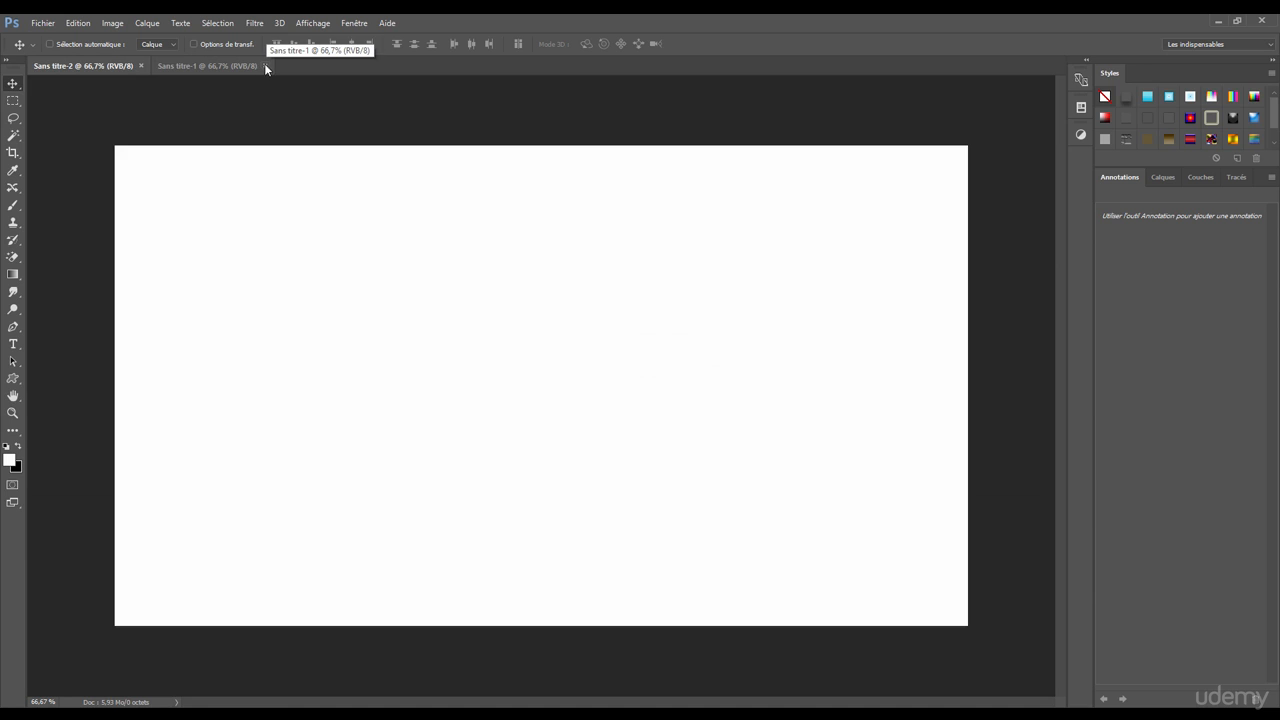
Step: Detach the Sans titre-1 document into a floating window, redock it after the Sans titre-2 tab and close it
left_click_drag(264, 64, 686, 114)
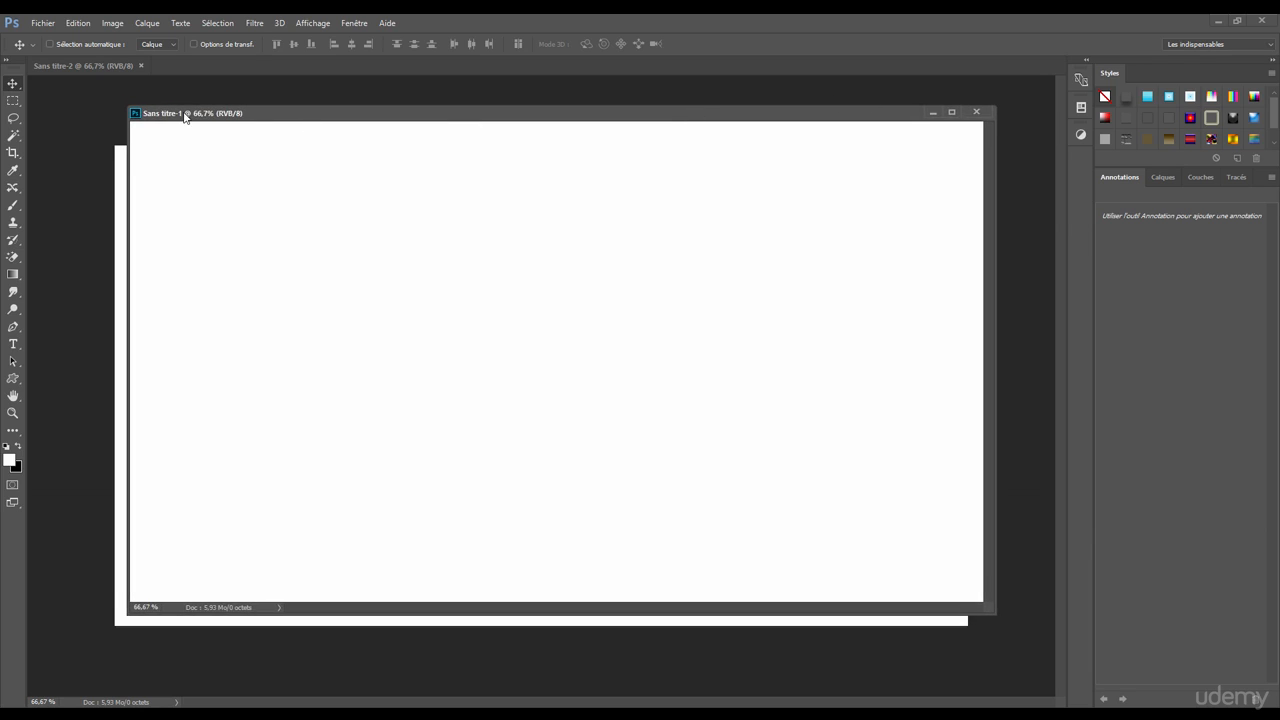
left_click_drag(183, 113, 205, 69)
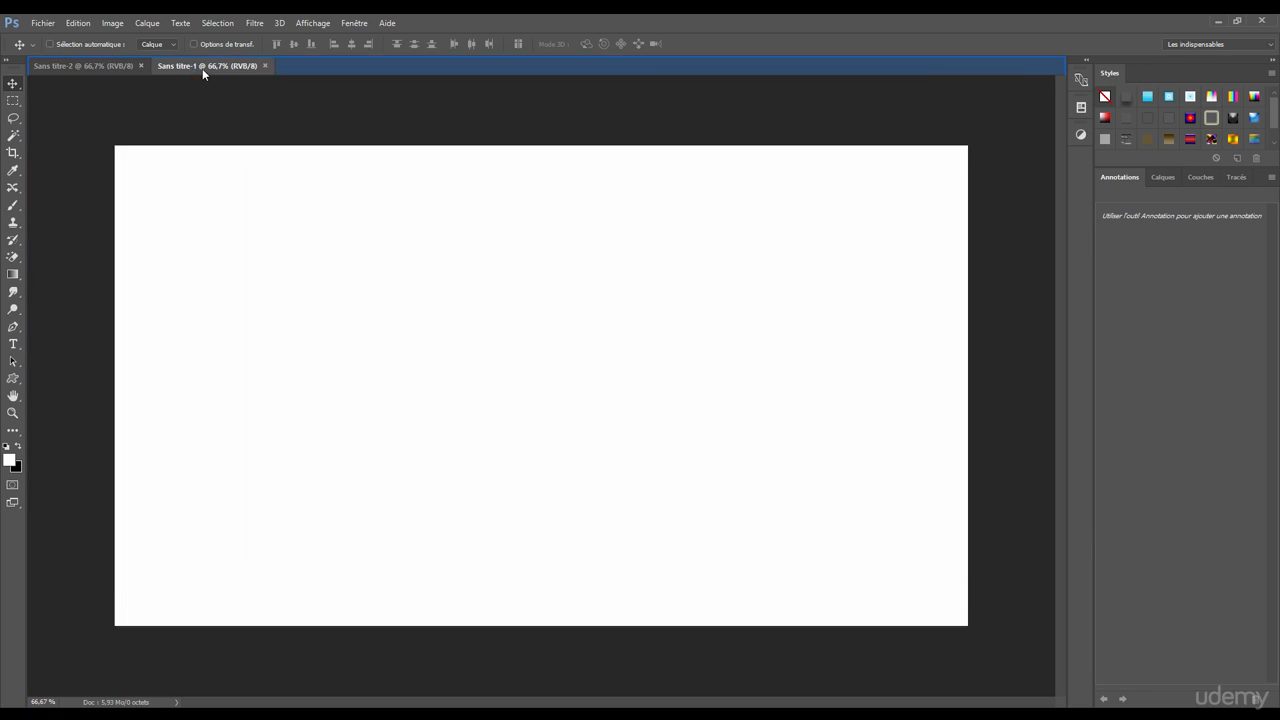
left_click(266, 66)
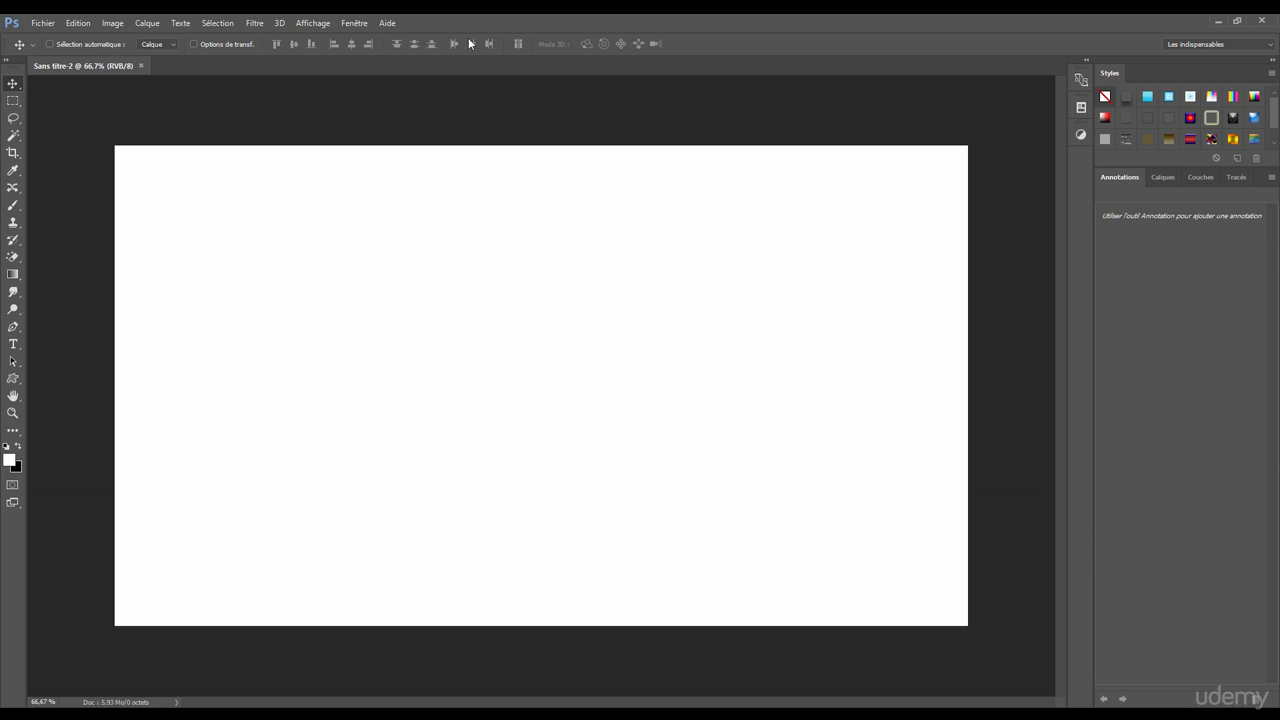
left_click(362, 24)
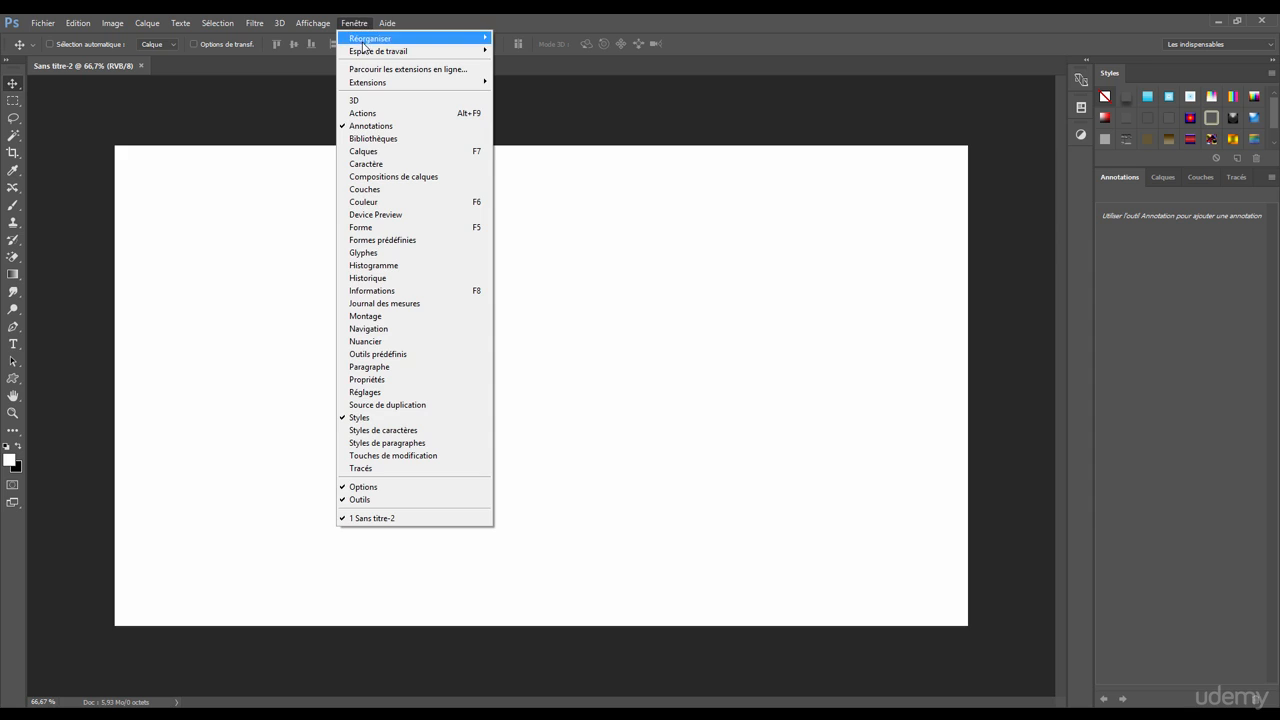
mouse_move(366, 57)
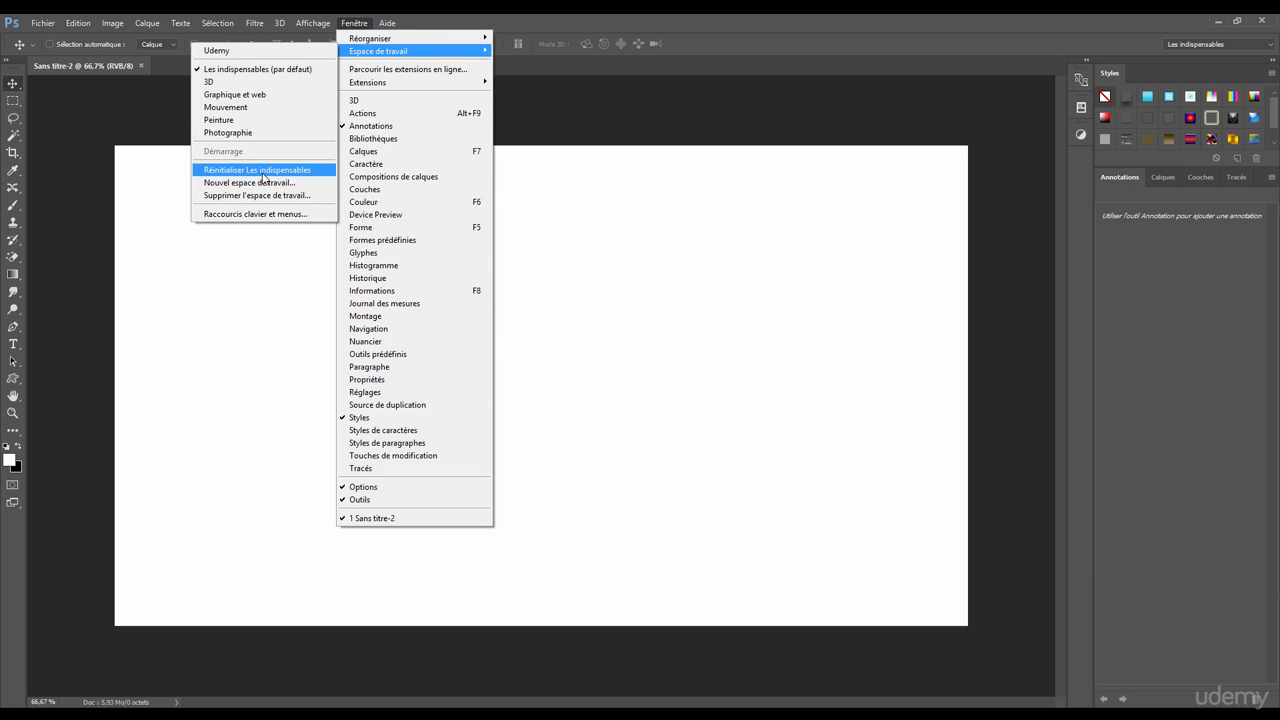
left_click(634, 58)
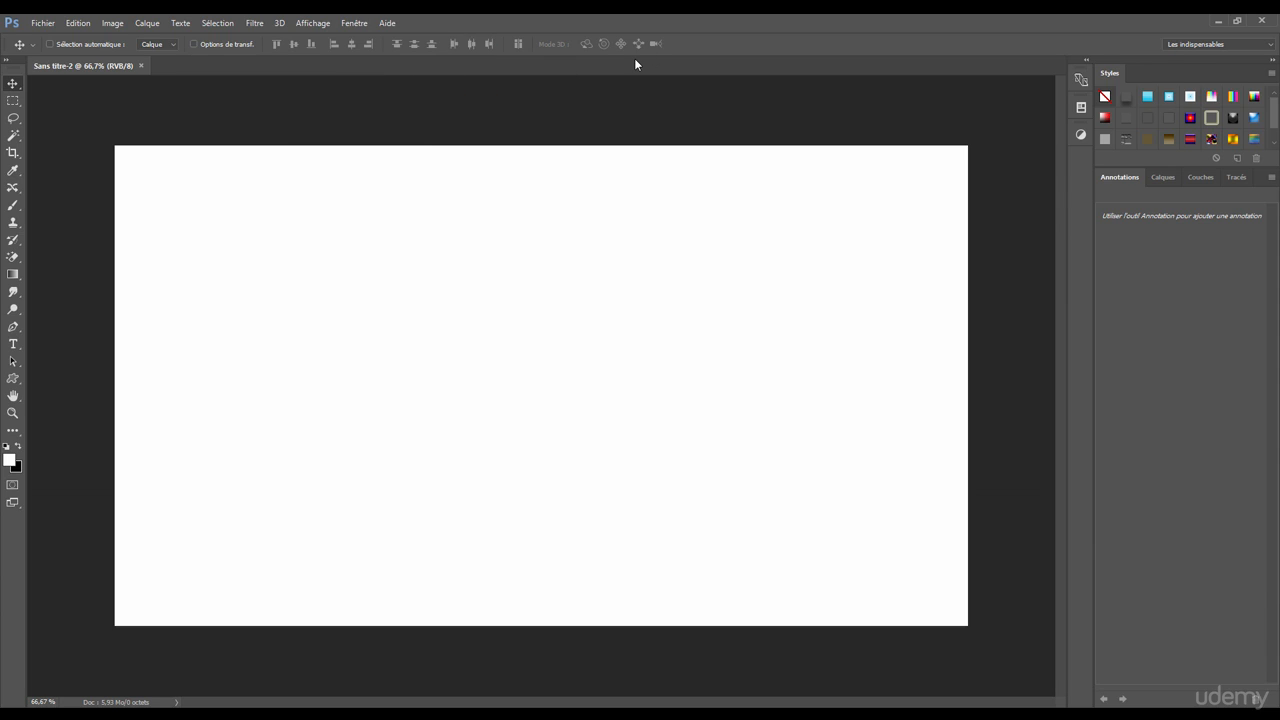